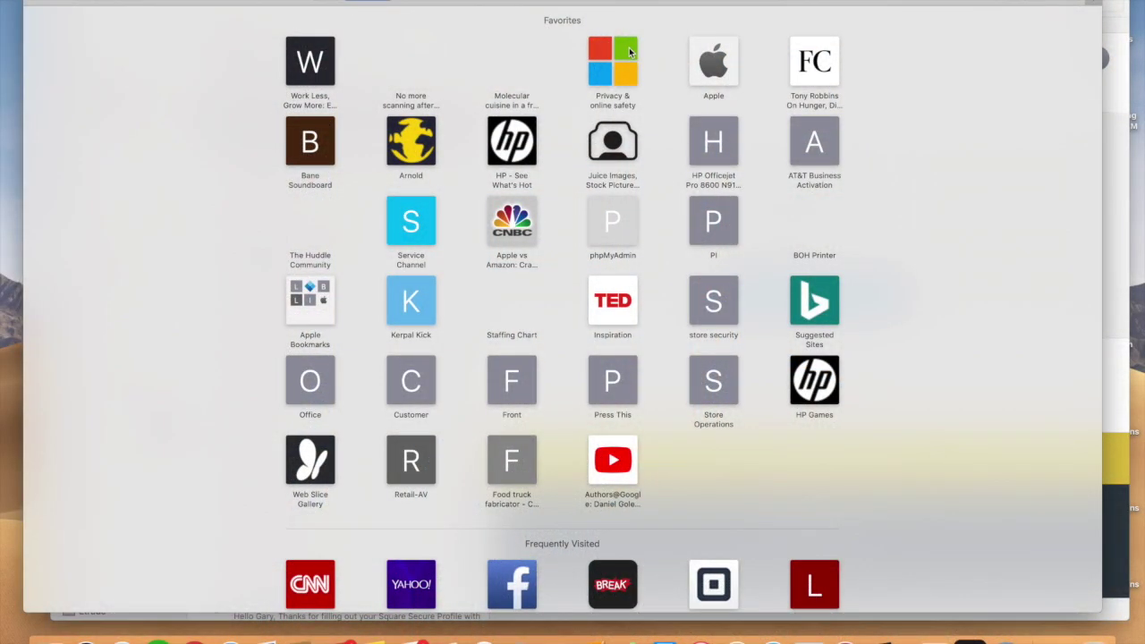
# Load the Keva Juice site and open the Carson City store from the ORDER / DELIVERY menu
pyautogui.press('Return')
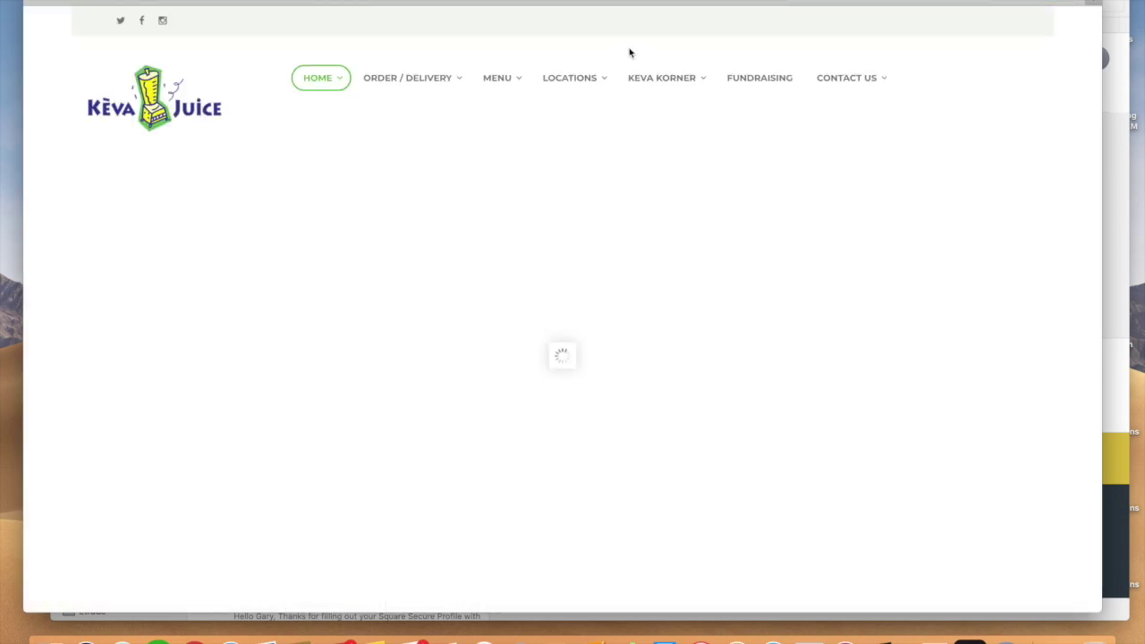
pyautogui.moveTo(420, 81)
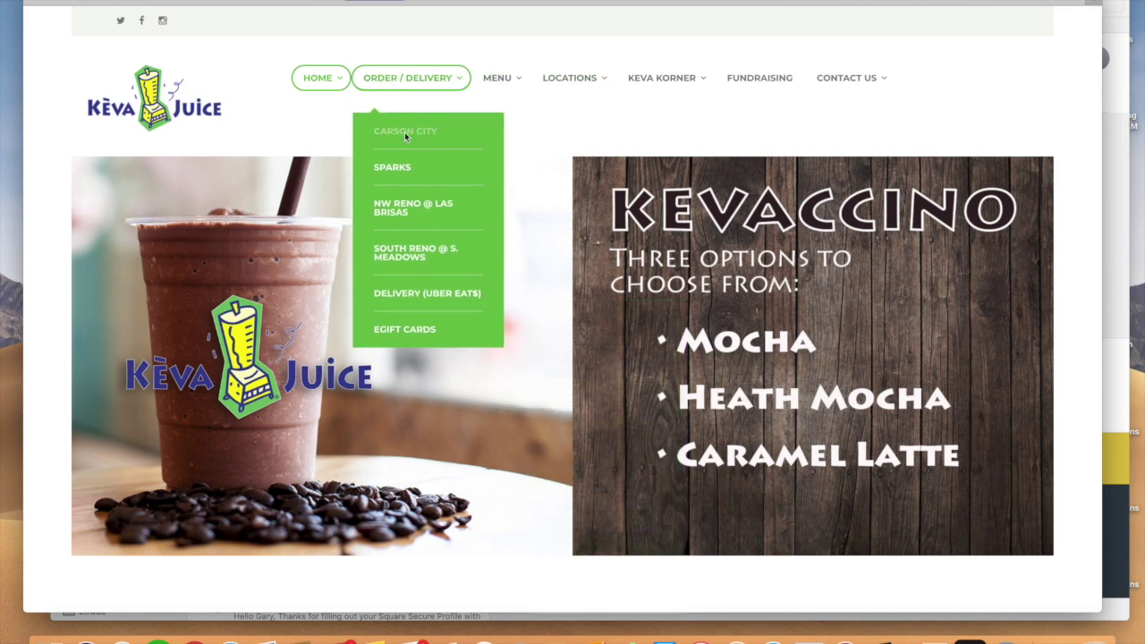
pyautogui.click(406, 133)
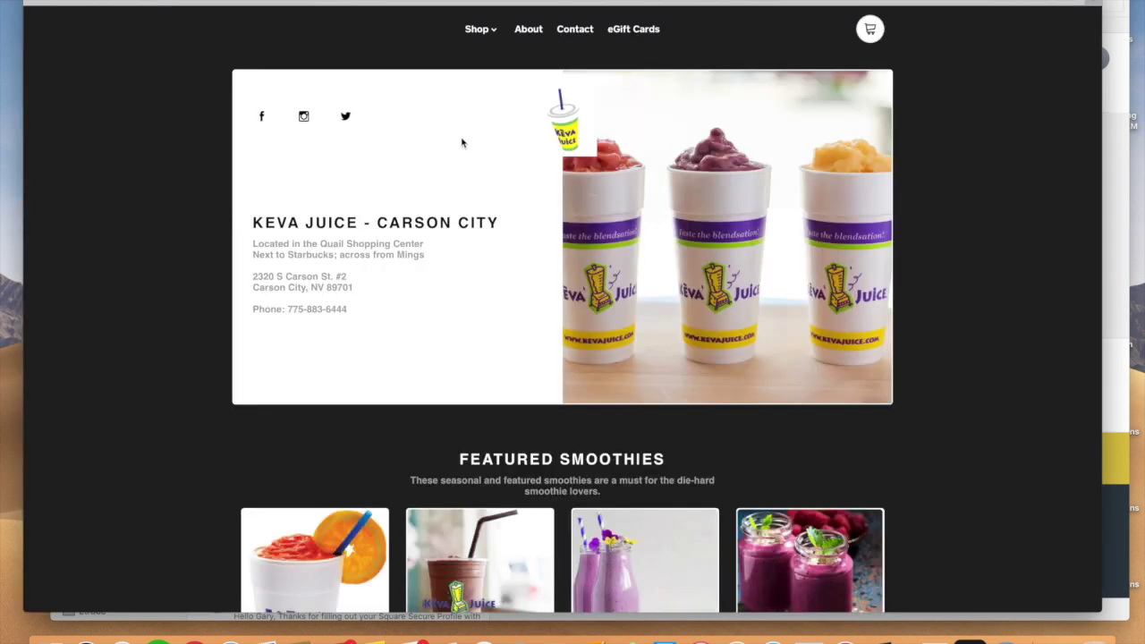
# Open the Kevaccino product details and choose the Cold Brew flavour
pyautogui.scroll(-8, 568, 265)
pyautogui.scroll(10, 568, 271)
pyautogui.scroll(-7, 514, 324)
pyautogui.scroll(-1, 619, 218)
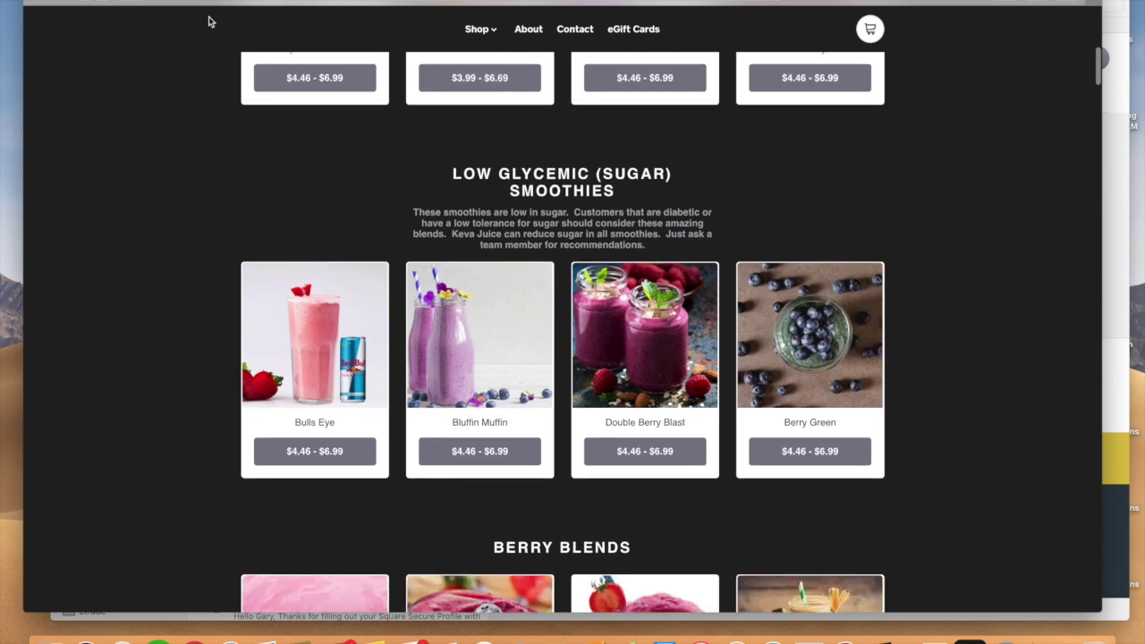
pyautogui.click(528, 79)
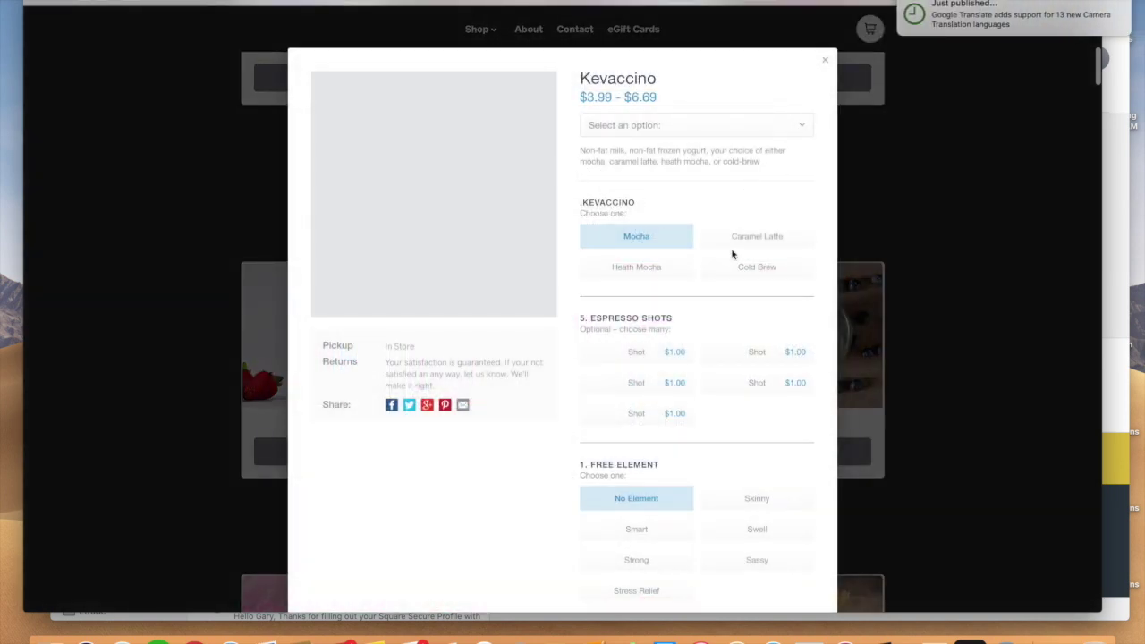
pyautogui.click(775, 266)
pyautogui.scroll(-3, 767, 372)
pyautogui.scroll(-10, 767, 371)
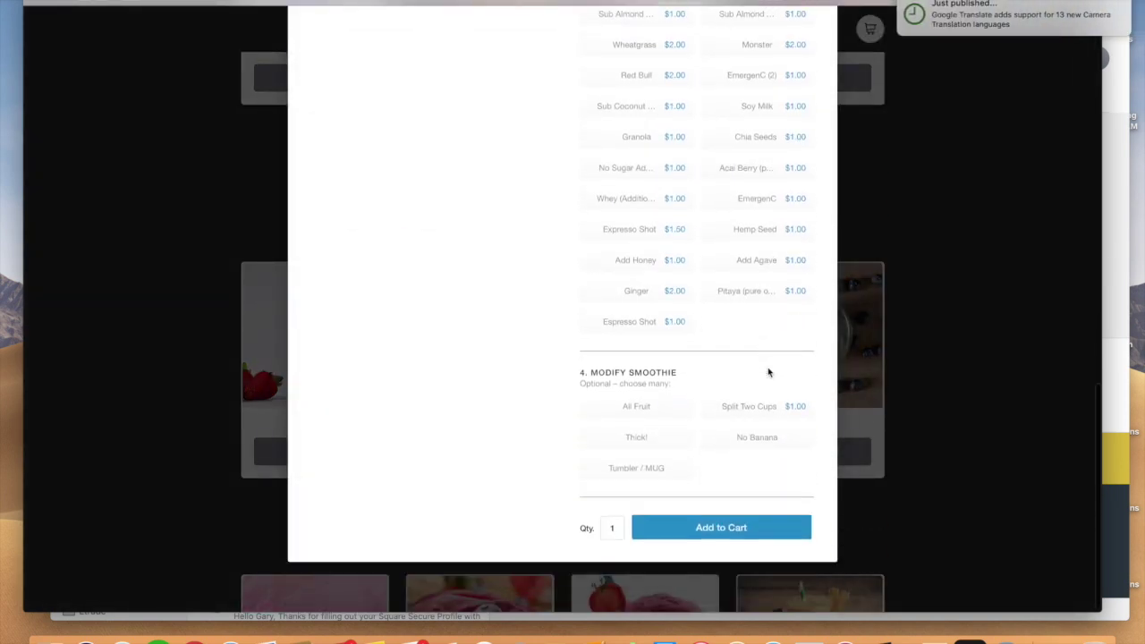
pyautogui.click(744, 533)
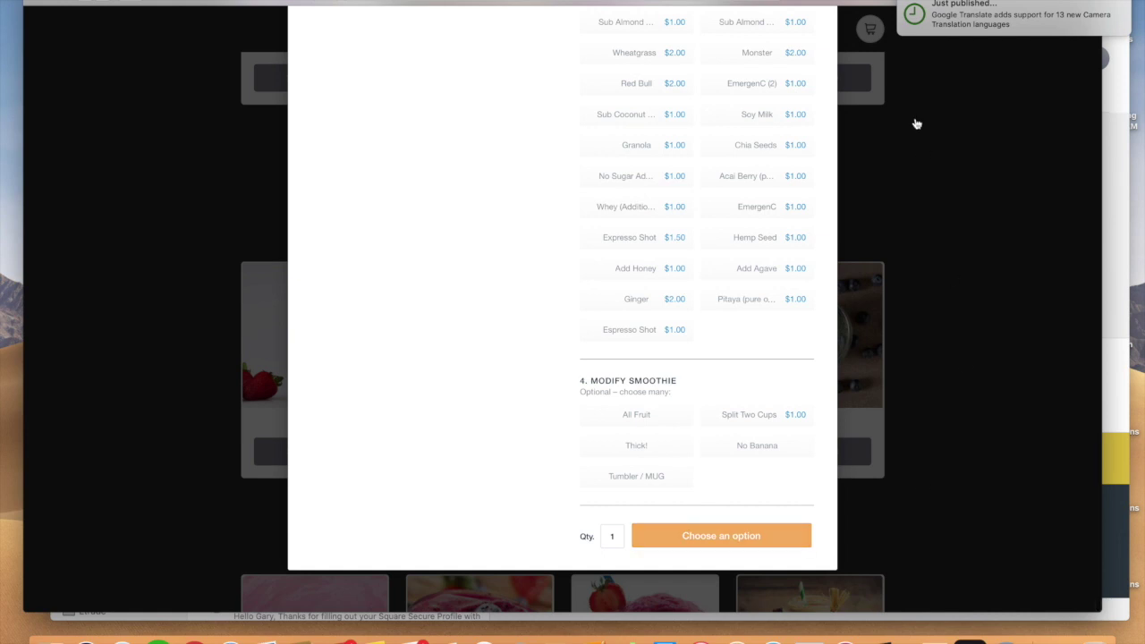
# Select the 24oz size and add the Kevaccino to the cart at $5.69
pyautogui.scroll(10, 716, 306)
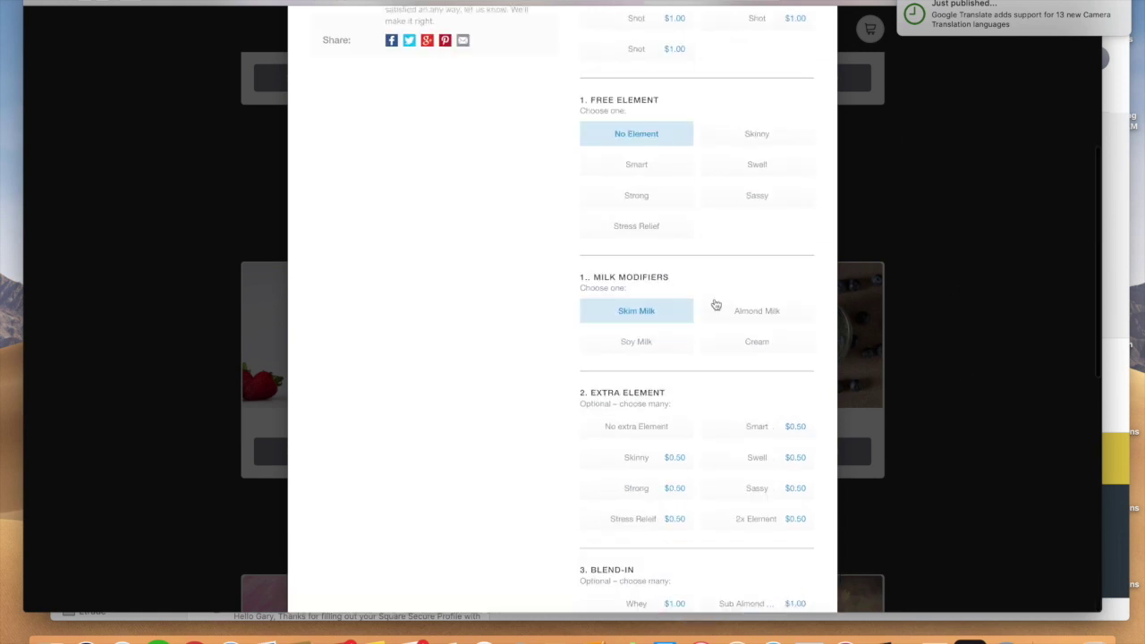
pyautogui.click(688, 128)
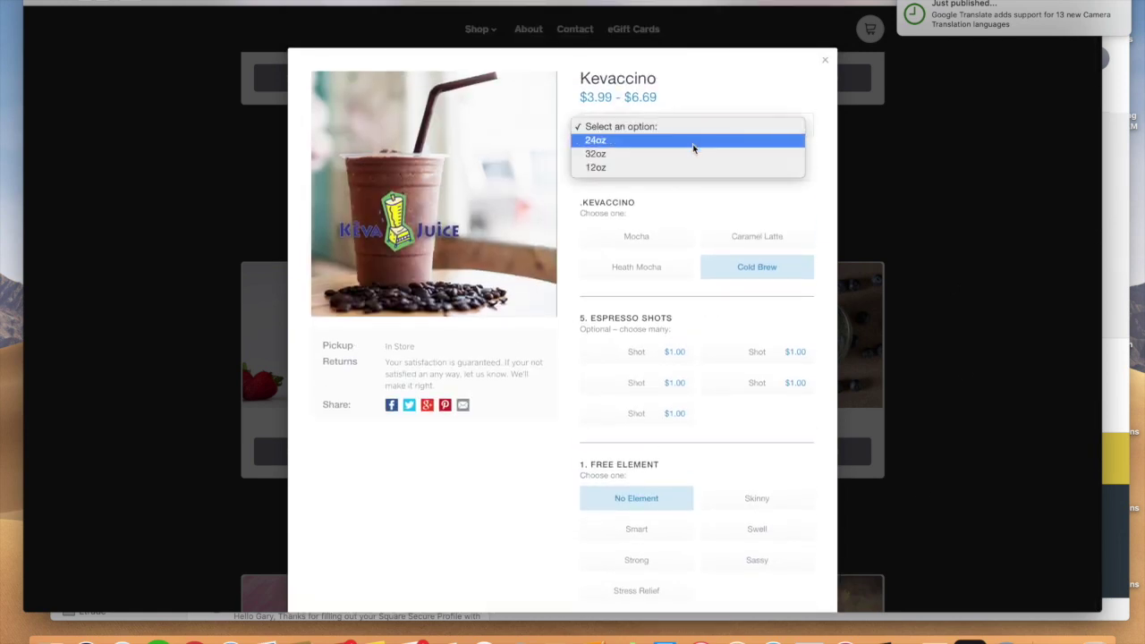
pyautogui.click(693, 140)
pyautogui.scroll(-2, 726, 428)
pyautogui.scroll(-15, 726, 427)
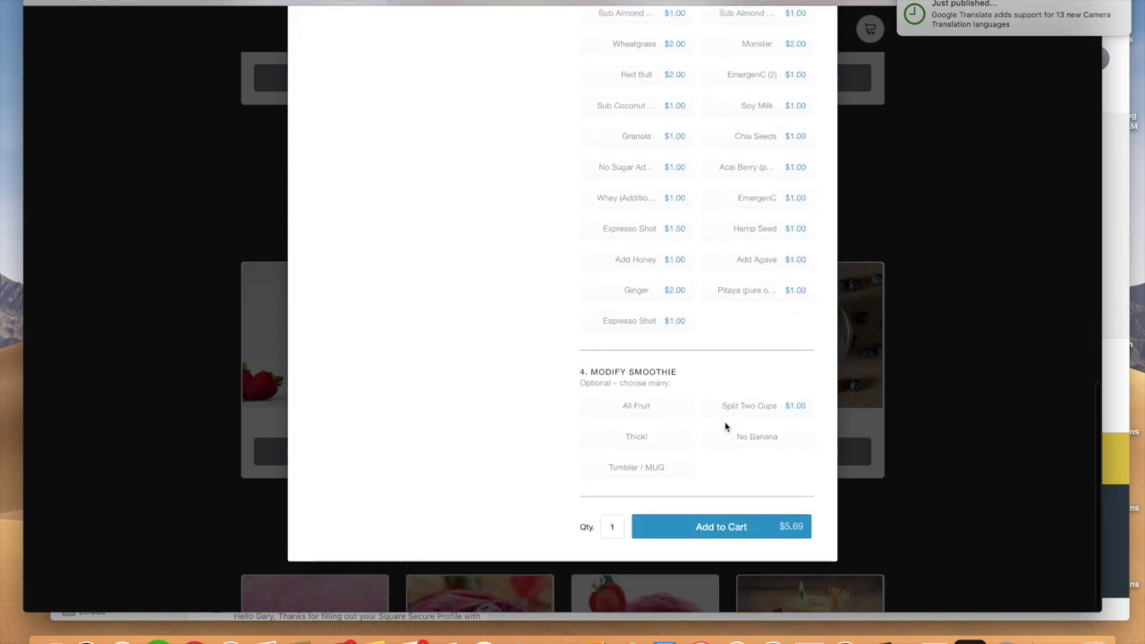
pyautogui.click(764, 530)
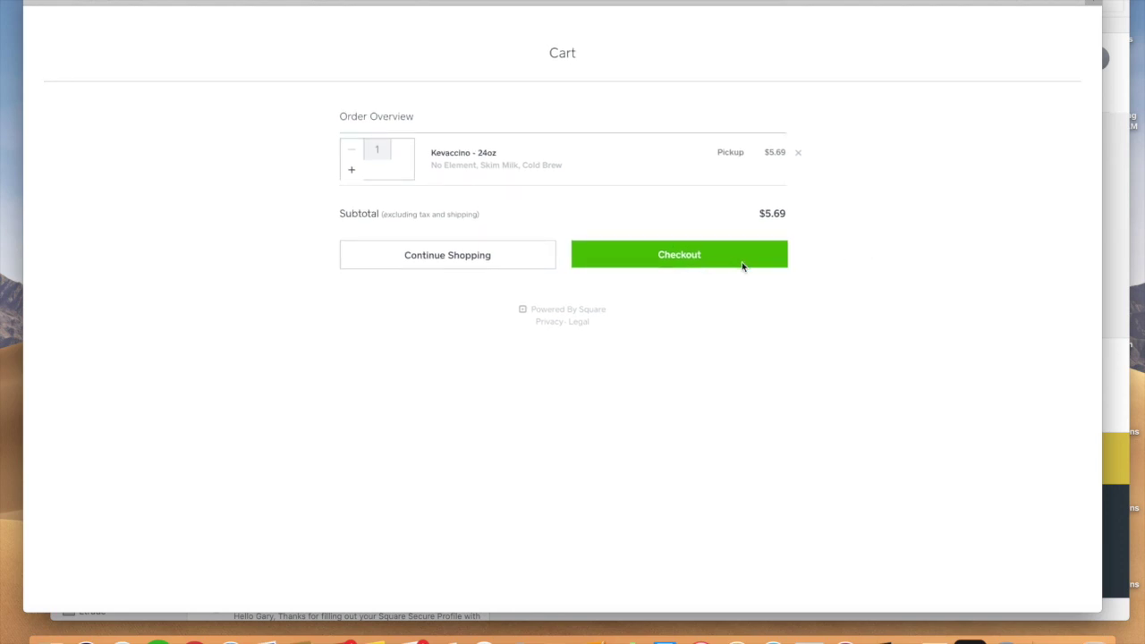
pyautogui.click(743, 265)
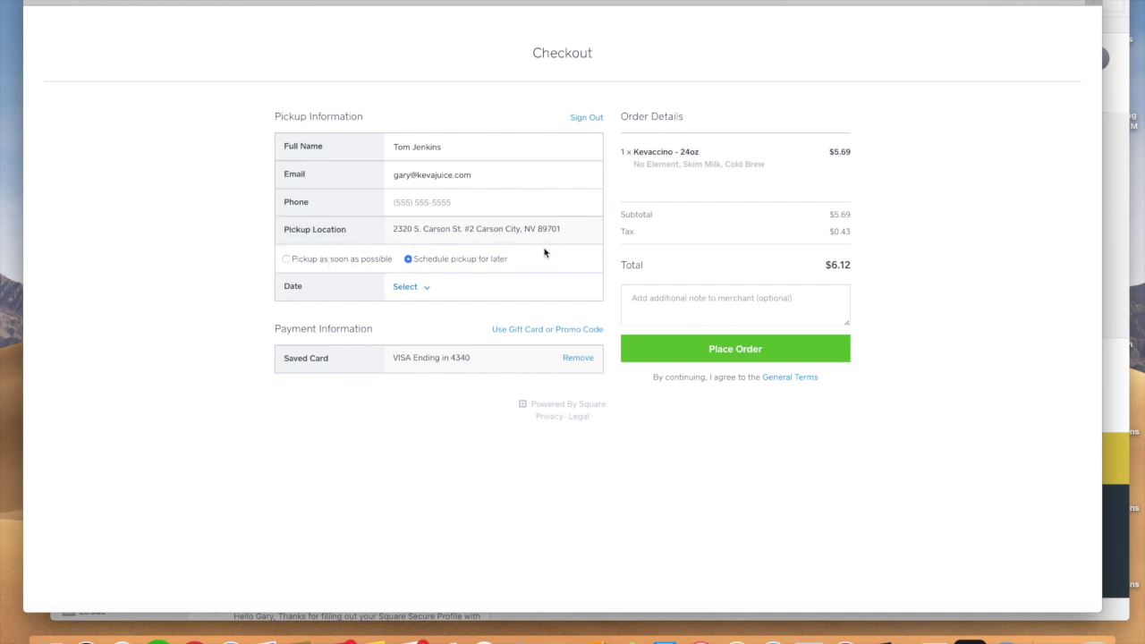
pyautogui.click(418, 286)
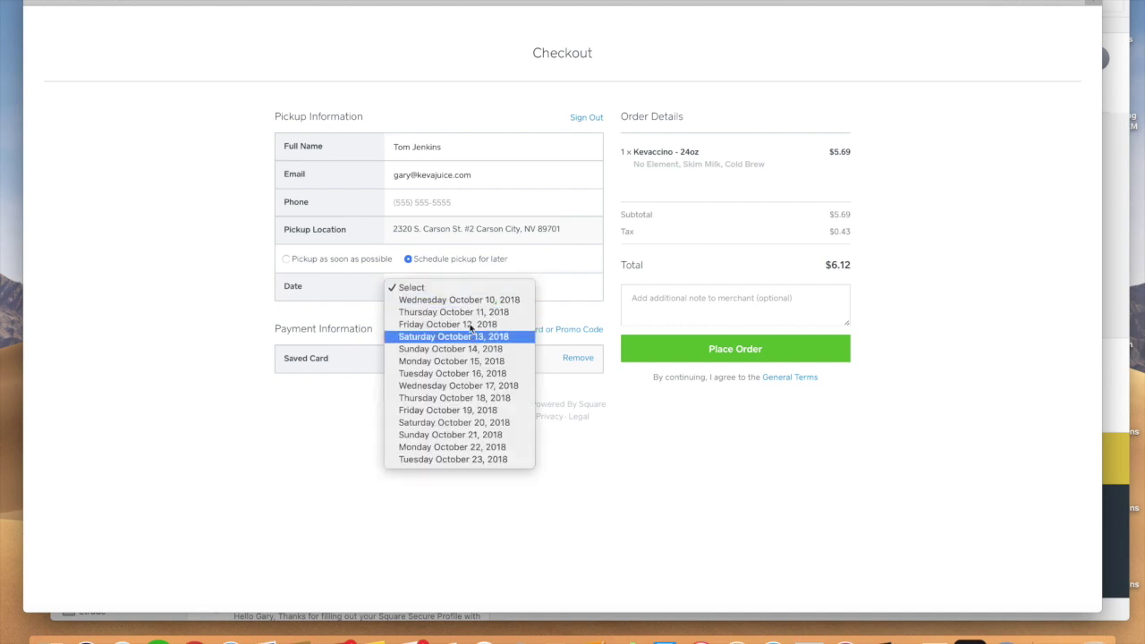
pyautogui.click(287, 259)
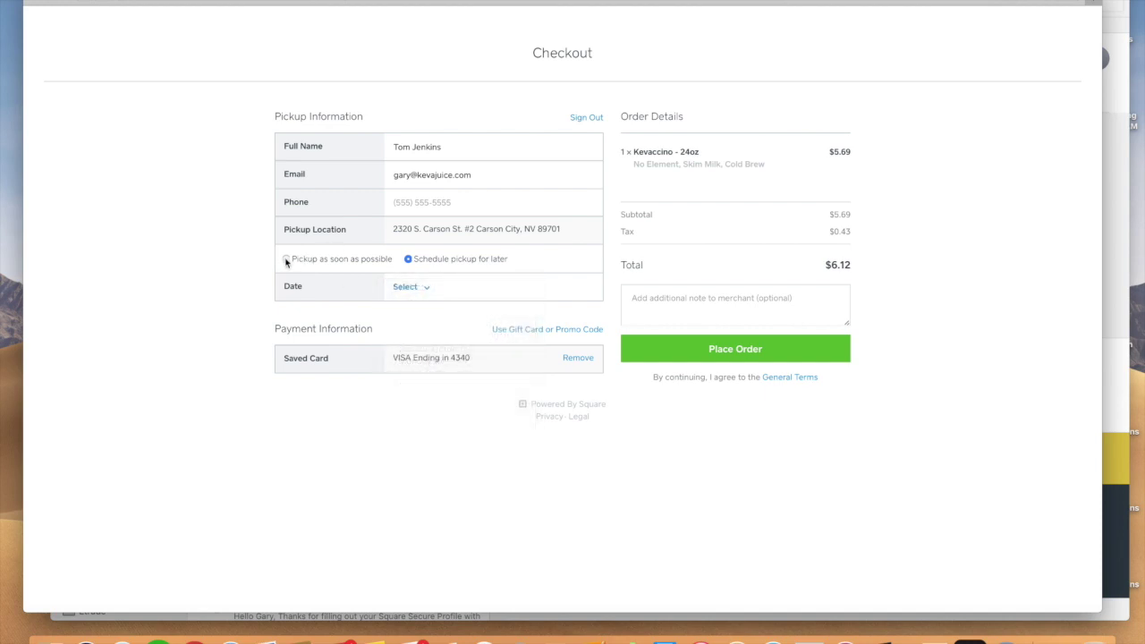
pyautogui.click(286, 260)
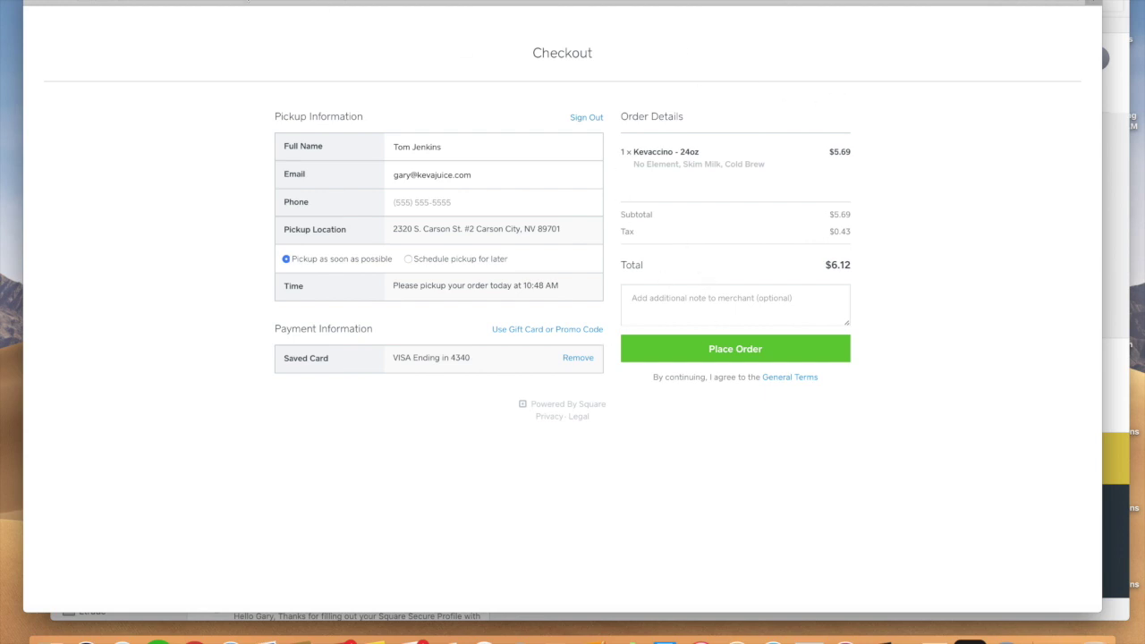
pyautogui.click(87, 0)
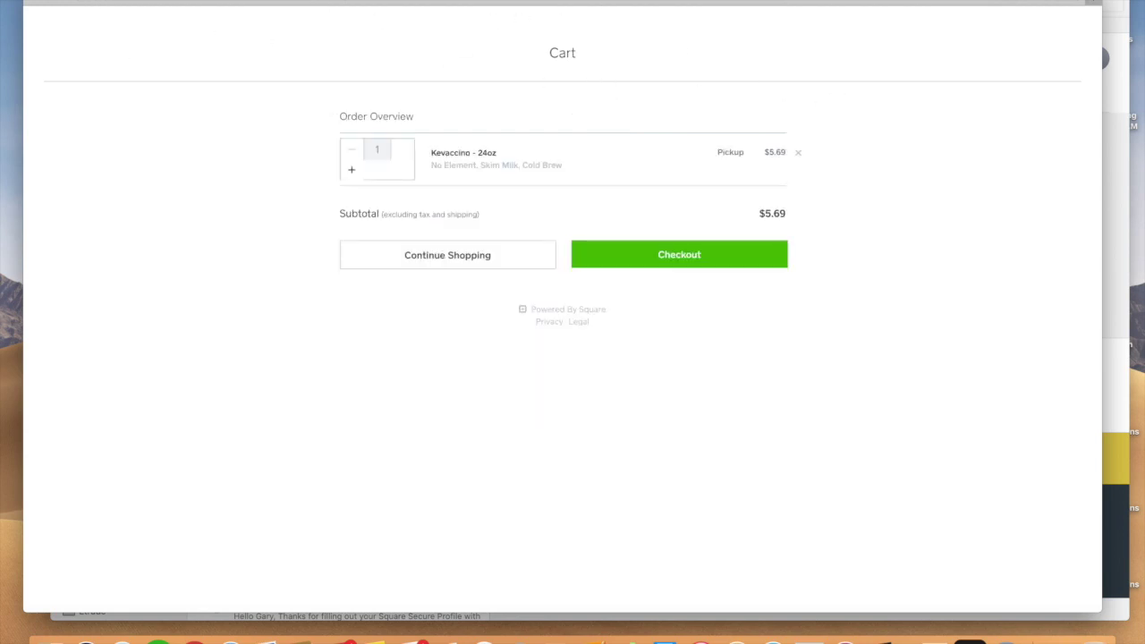
pyautogui.press('super+l')
pyautogui.write('www')
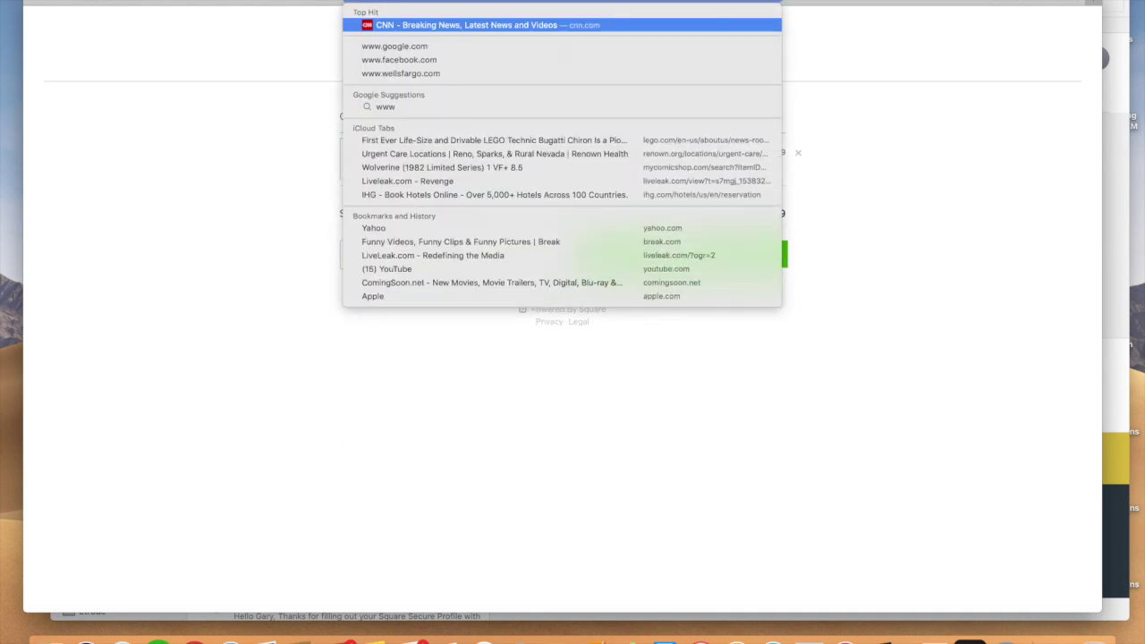
pyautogui.write('.keva')
pyautogui.press('Return')
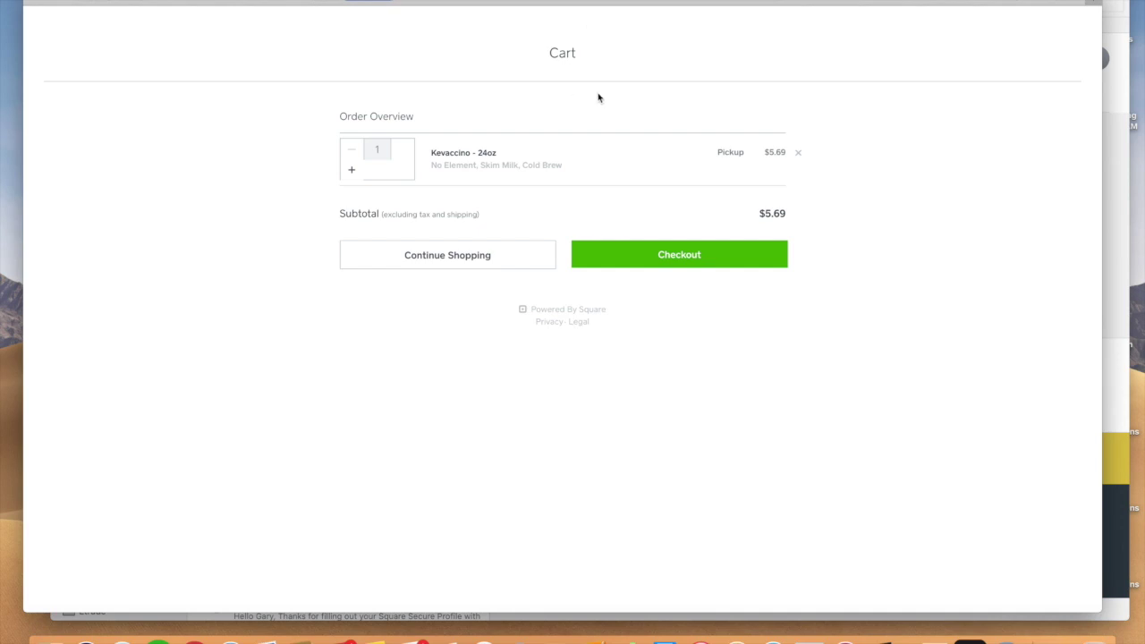
pyautogui.moveTo(407, 78)
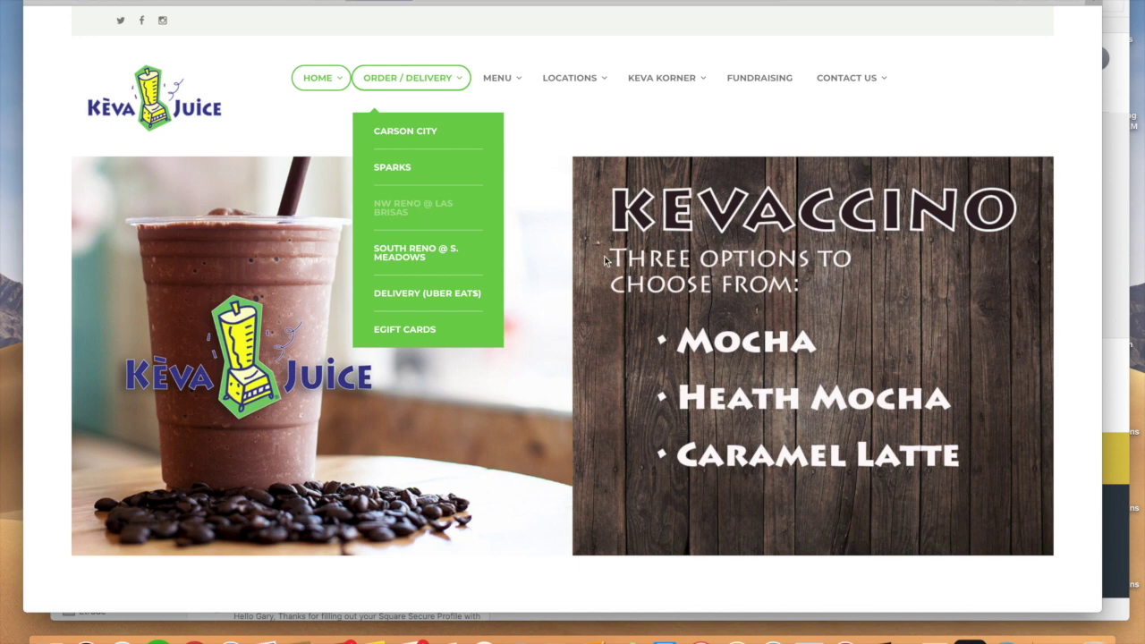
pyautogui.press('super+bracketleft')
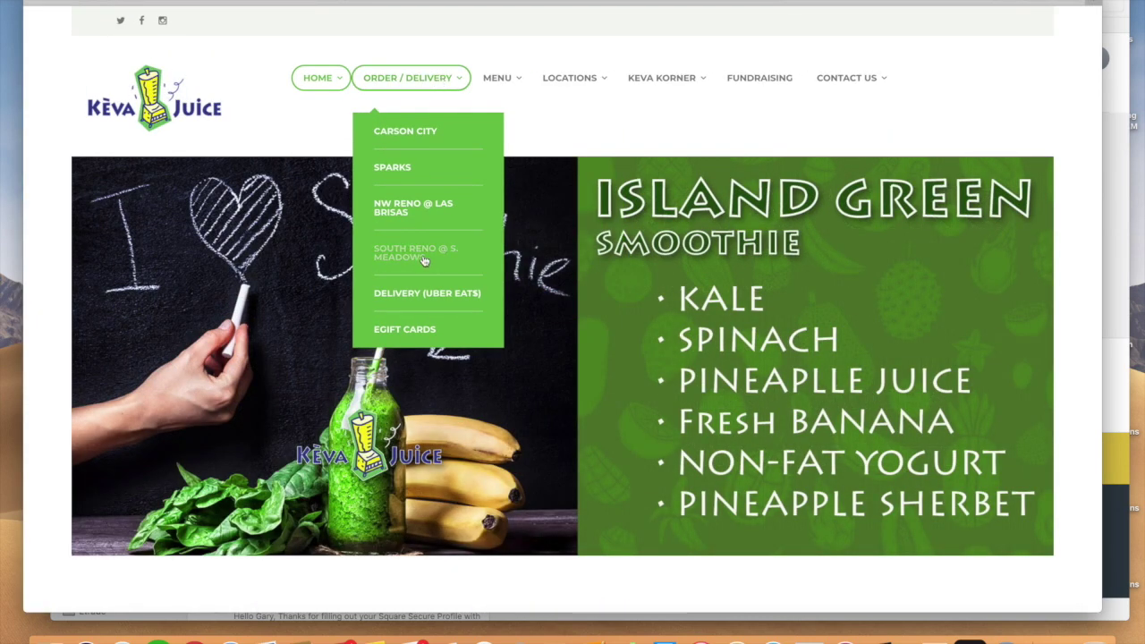
# From the Locations page, open NW Reno @ Las Brisas's Order Now for Online Pickup store
pyautogui.moveTo(581, 81)
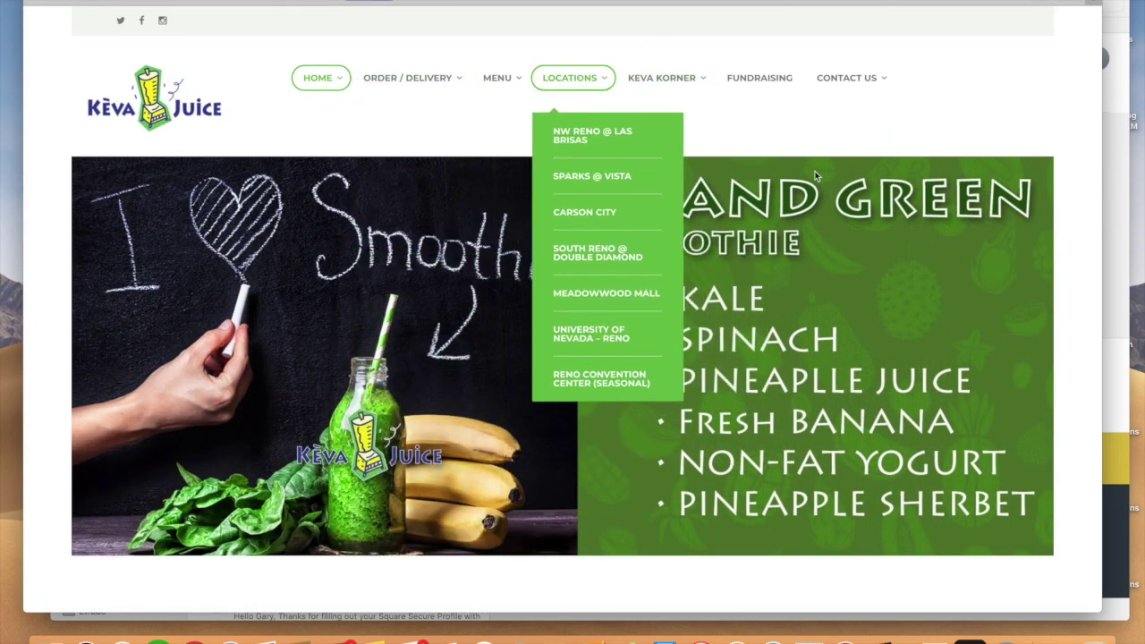
pyautogui.click(668, 125)
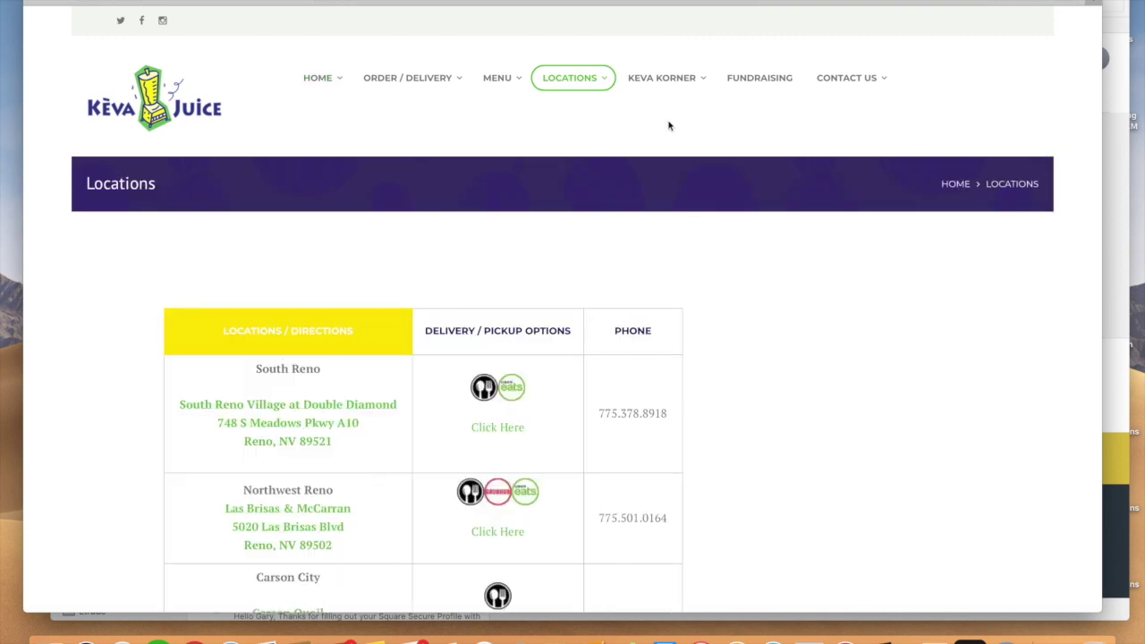
pyautogui.scroll(-5, 669, 143)
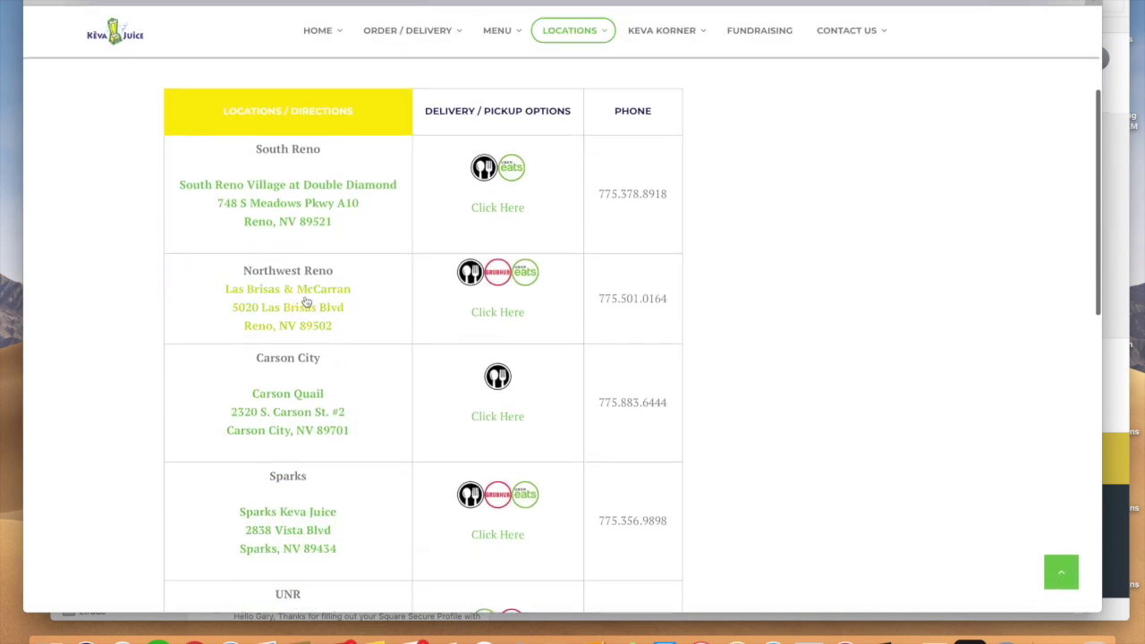
pyautogui.click(506, 315)
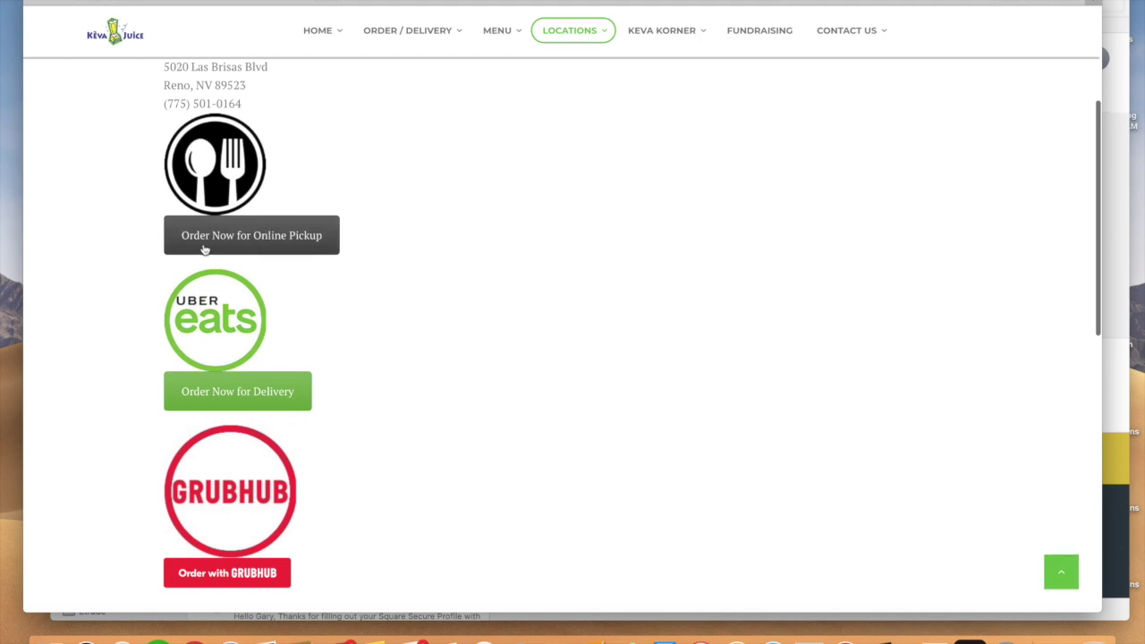
pyautogui.scroll(-1, 304, 250)
pyautogui.scroll(-2, 311, 250)
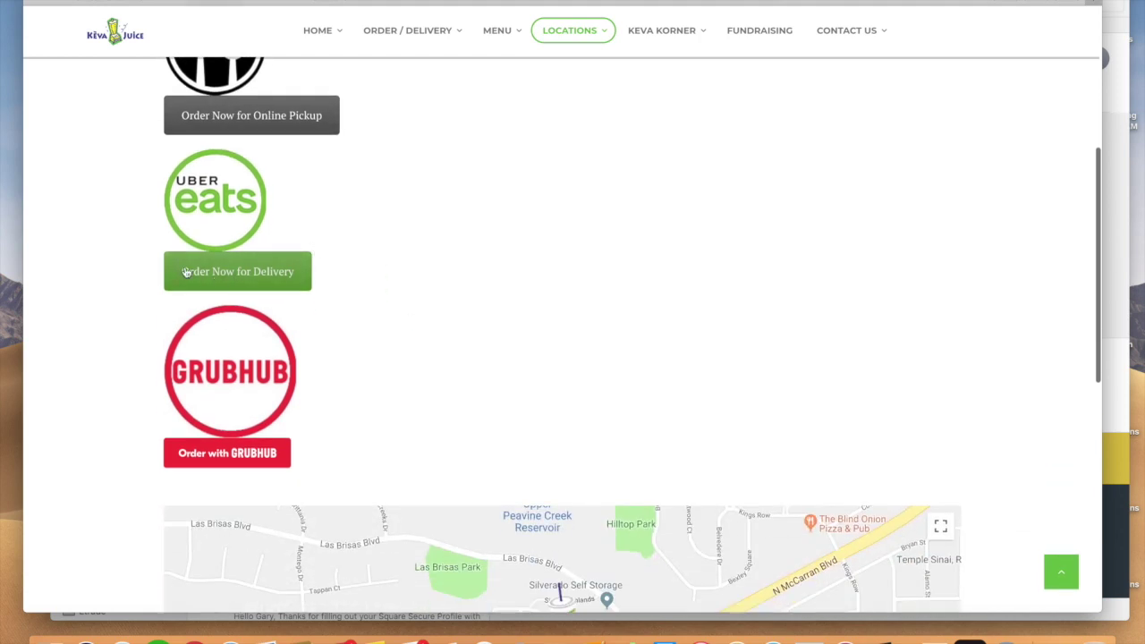
pyautogui.scroll(-3, 328, 464)
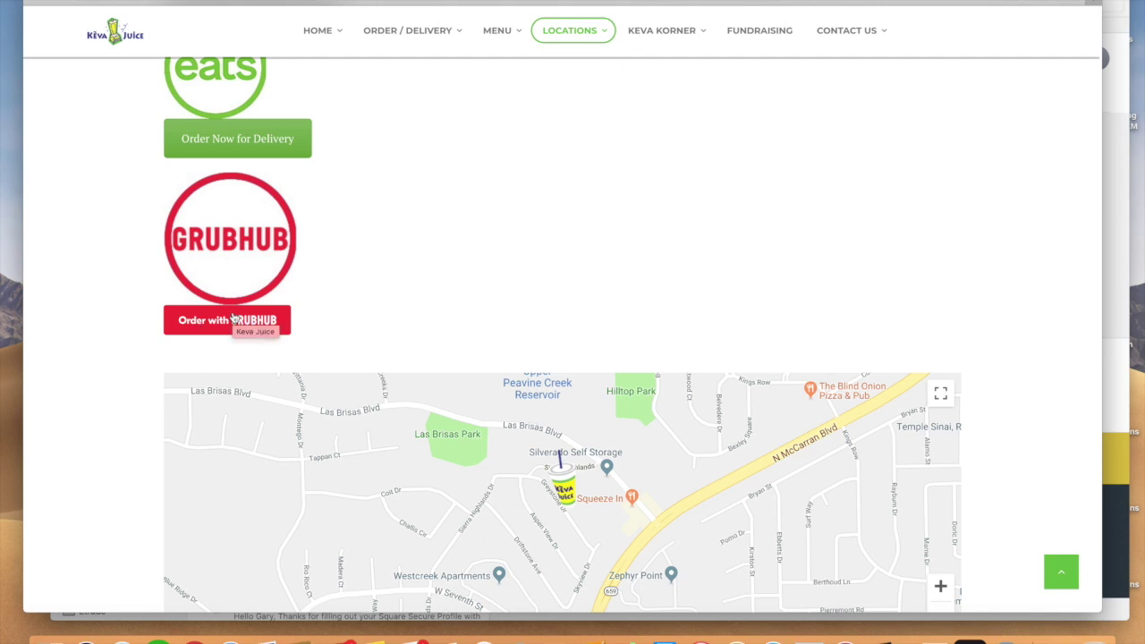
pyautogui.scroll(10, 315, 299)
pyautogui.scroll(-4, 313, 306)
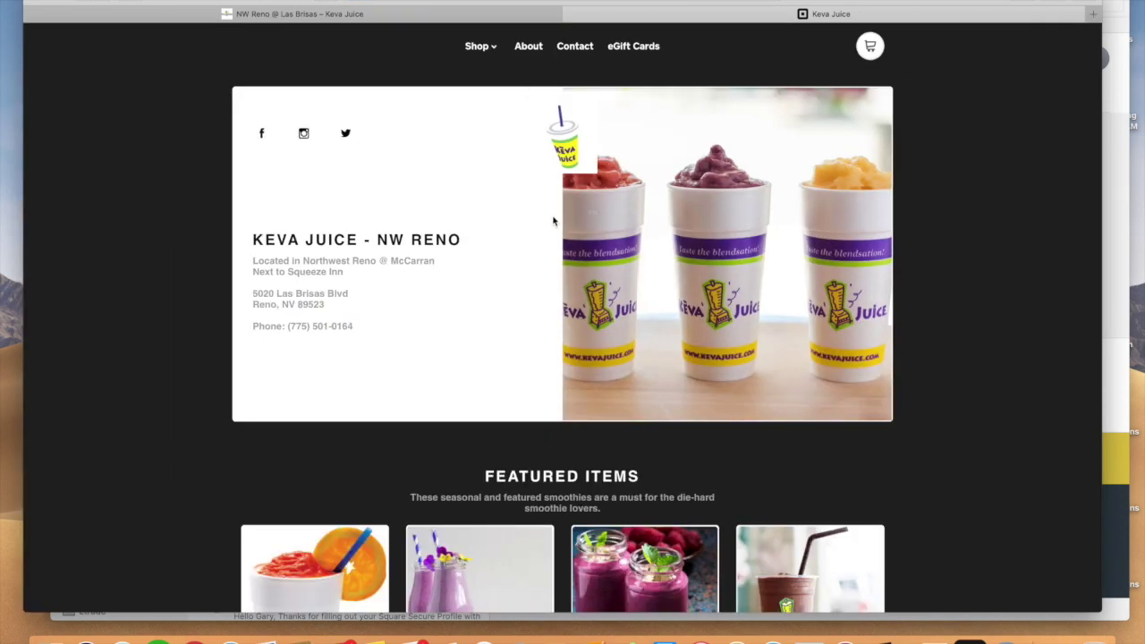
# In the first Safari tab go to squareup.com and open the Keva Juice Dashboard
pyautogui.click(493, 12)
pyautogui.press('super+l')
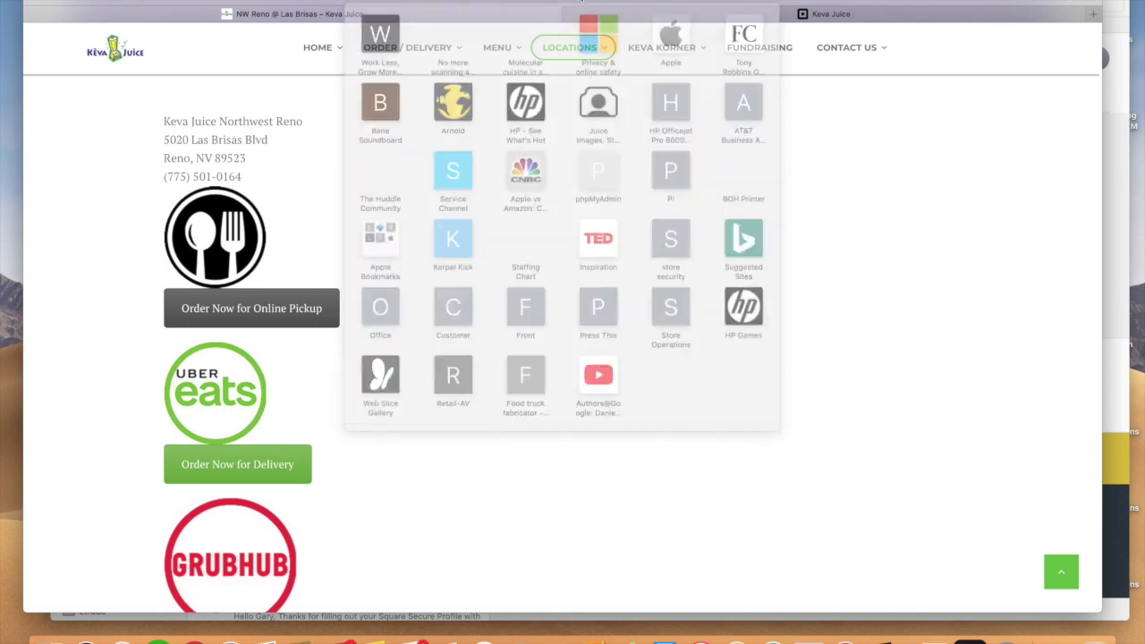
pyautogui.write('square')
pyautogui.press('Return')
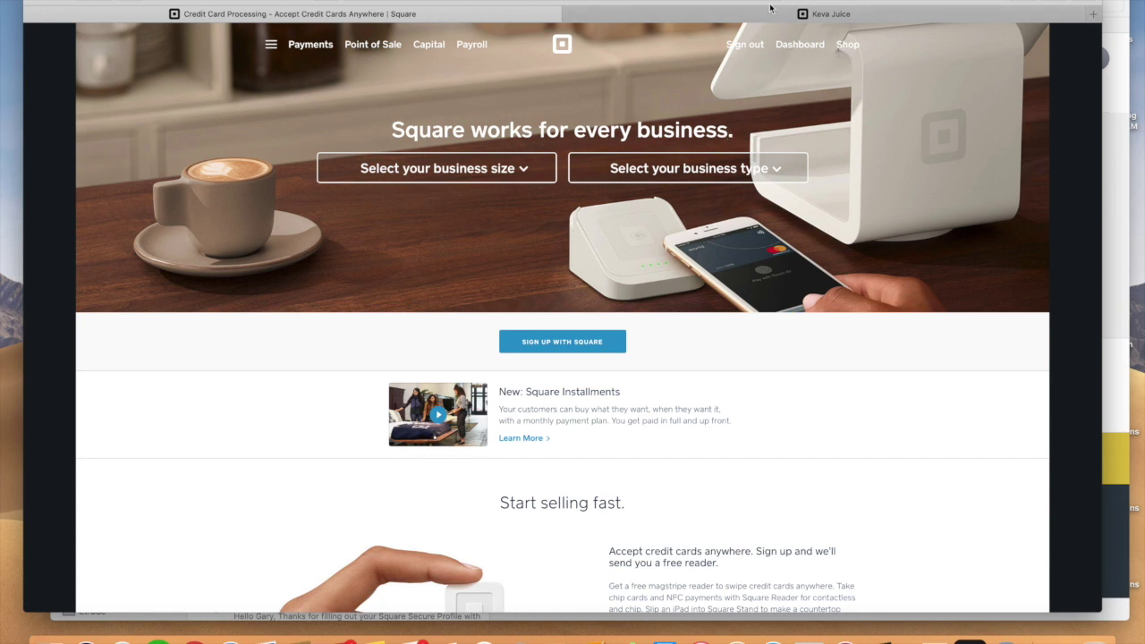
pyautogui.click(805, 46)
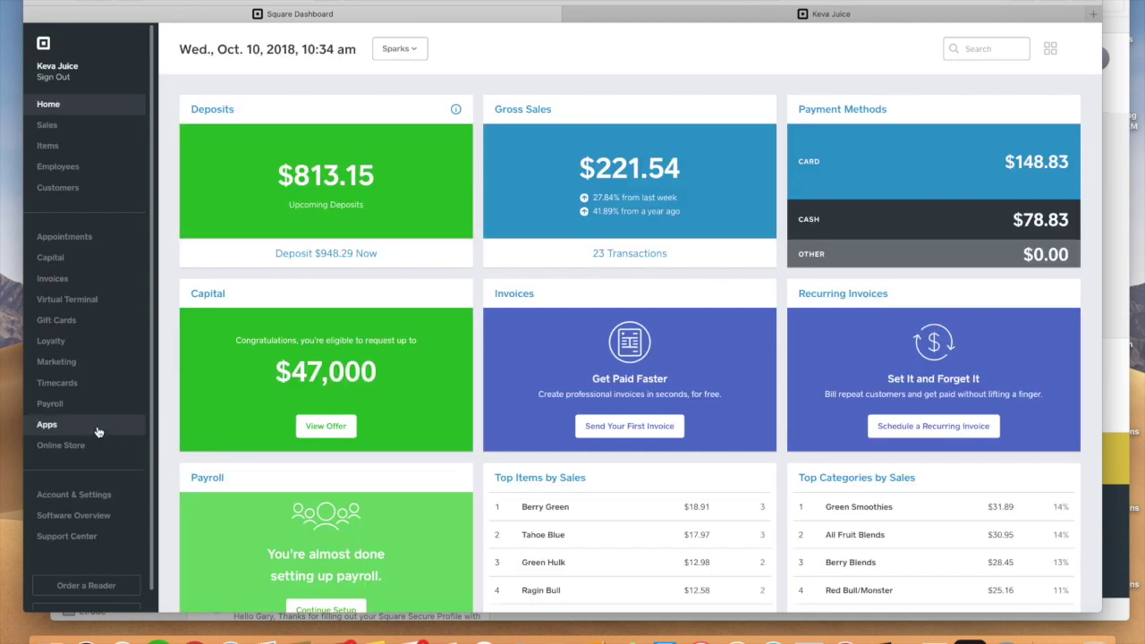
# Go to Online Store, choose the Carson City location and show its Settings tab
pyautogui.scroll(-1, 94, 439)
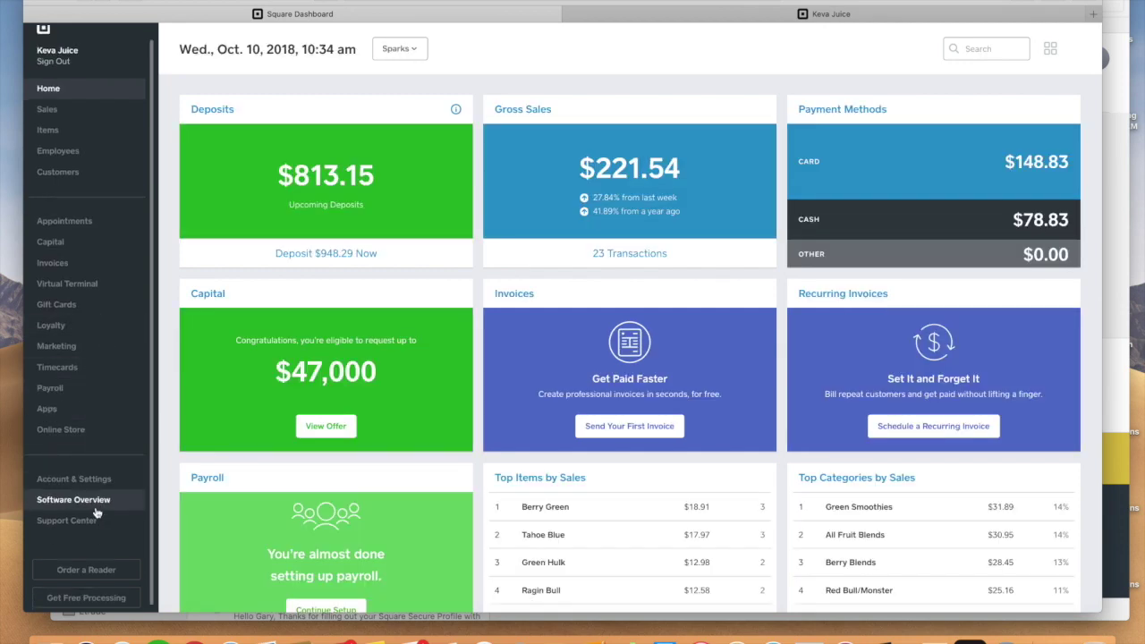
pyautogui.click(78, 432)
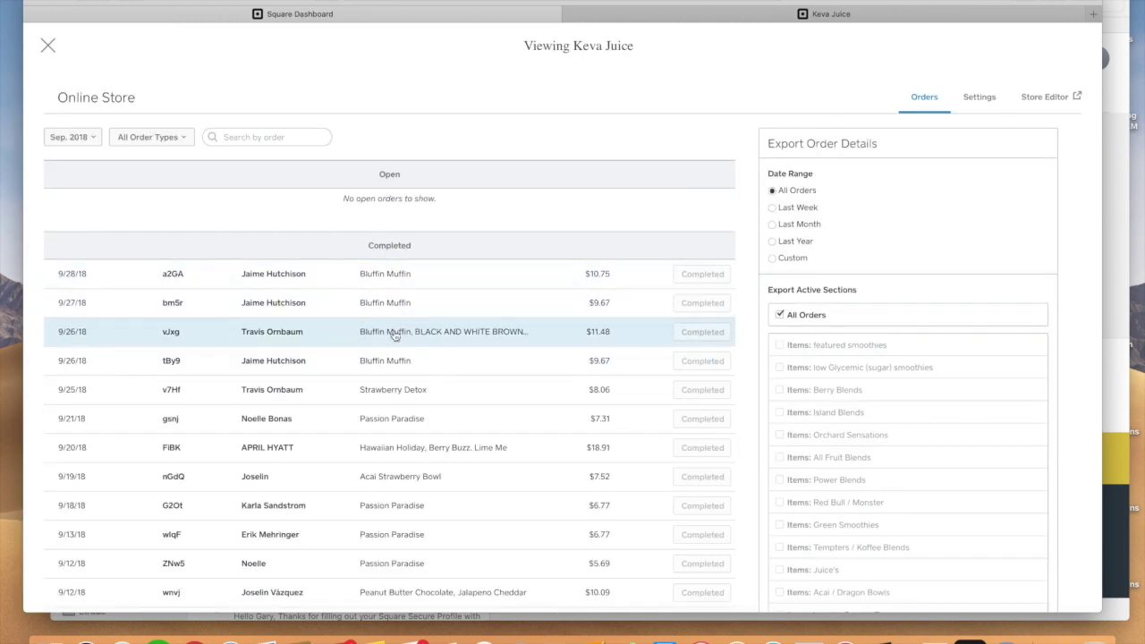
pyautogui.scroll(-3, 417, 402)
pyautogui.scroll(3, 417, 402)
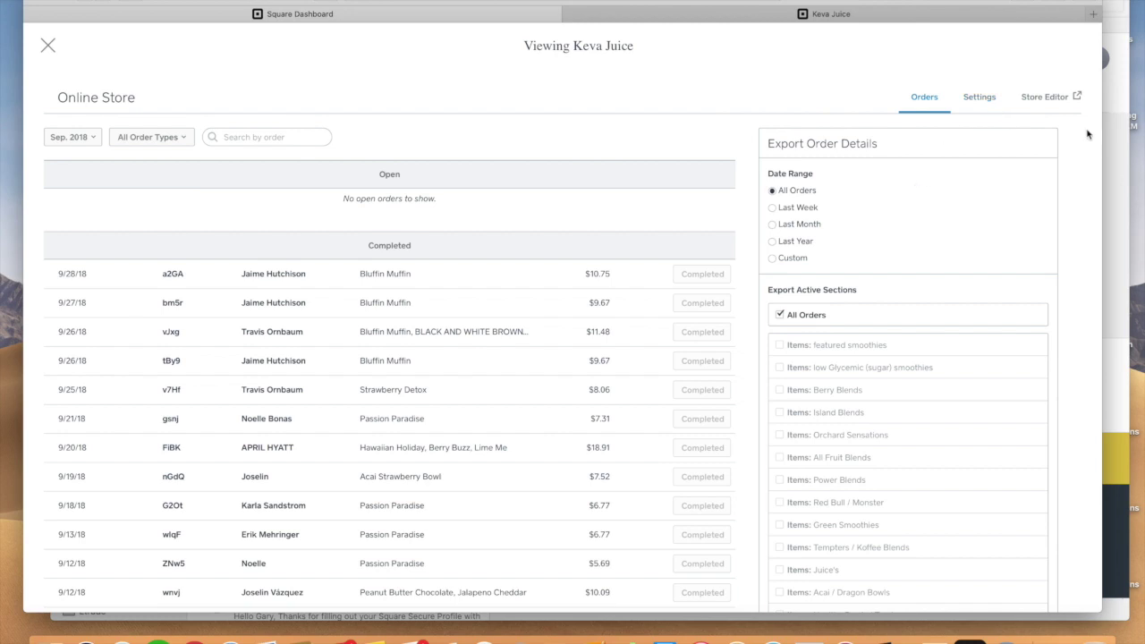
pyautogui.click(981, 98)
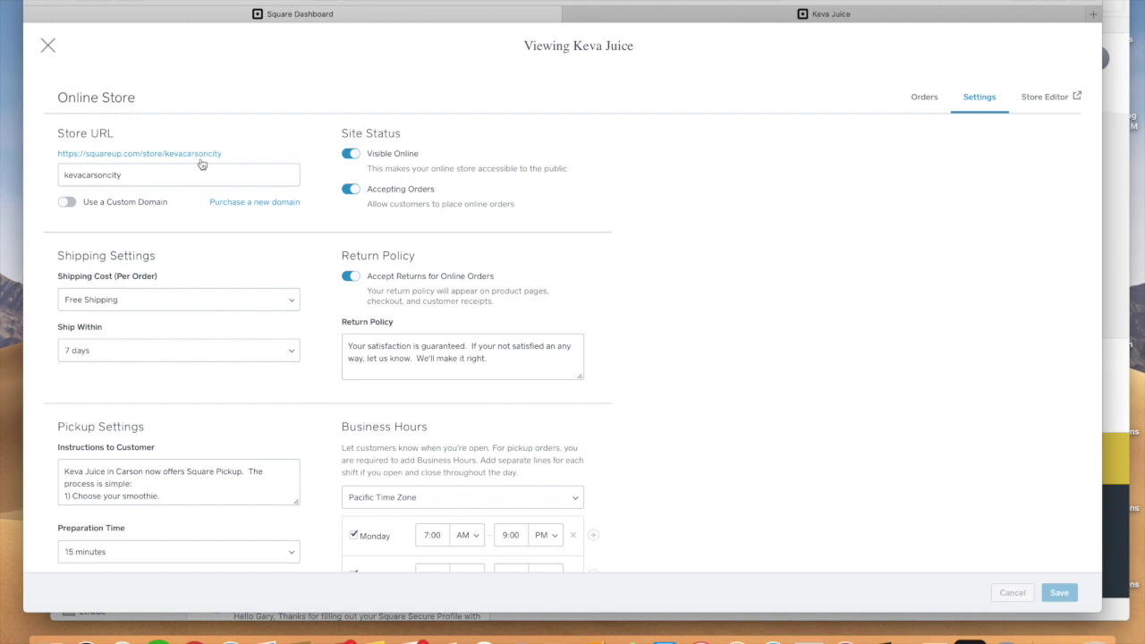
pyautogui.moveTo(230, 152); pyautogui.dragTo(55, 153)
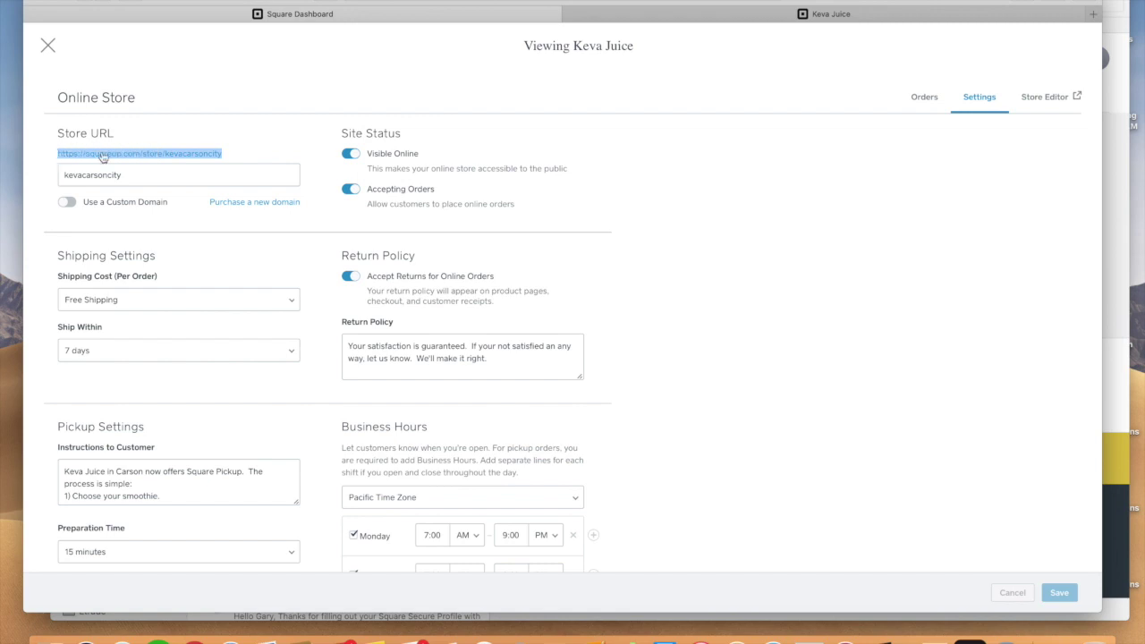
pyautogui.click(255, 158)
pyautogui.scroll(-1, 289, 232)
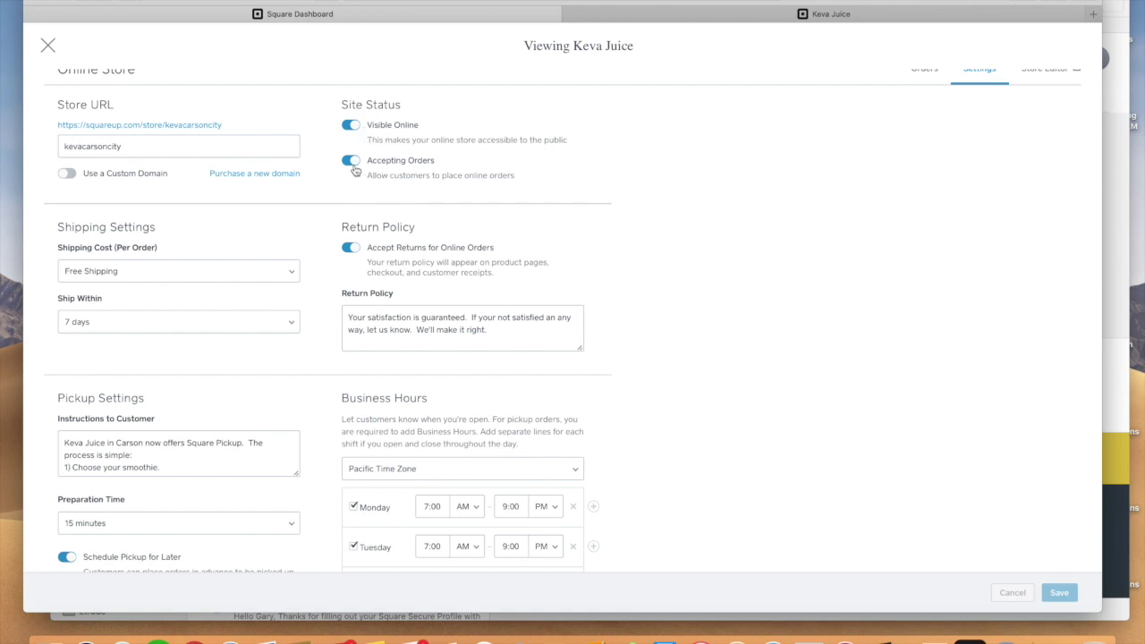
pyautogui.scroll(-2, 433, 203)
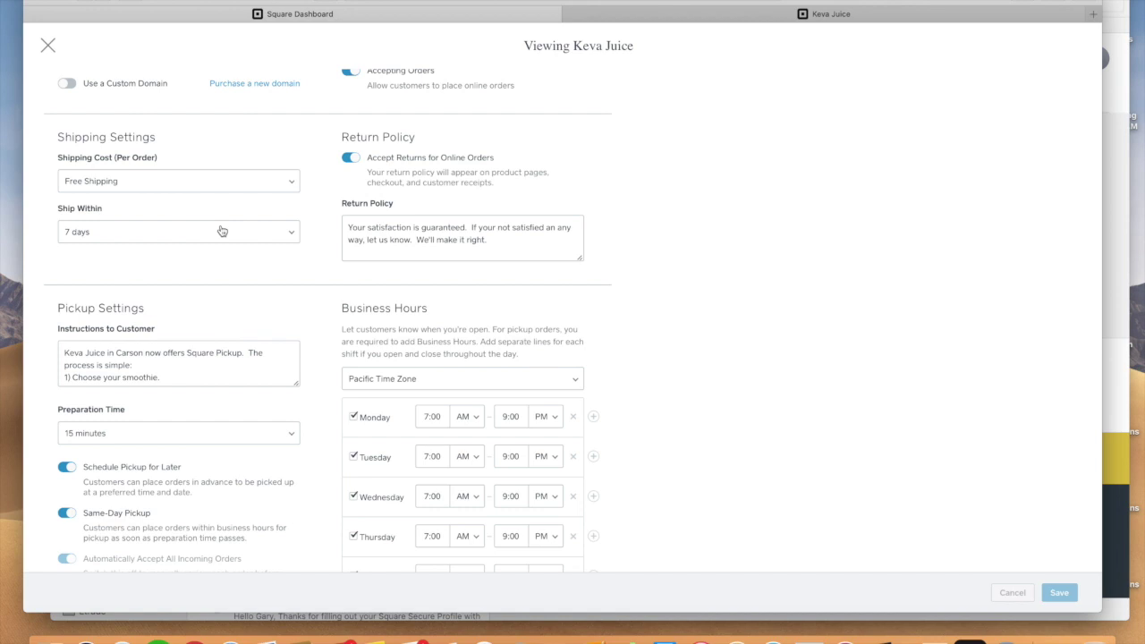
pyautogui.scroll(-4, 435, 215)
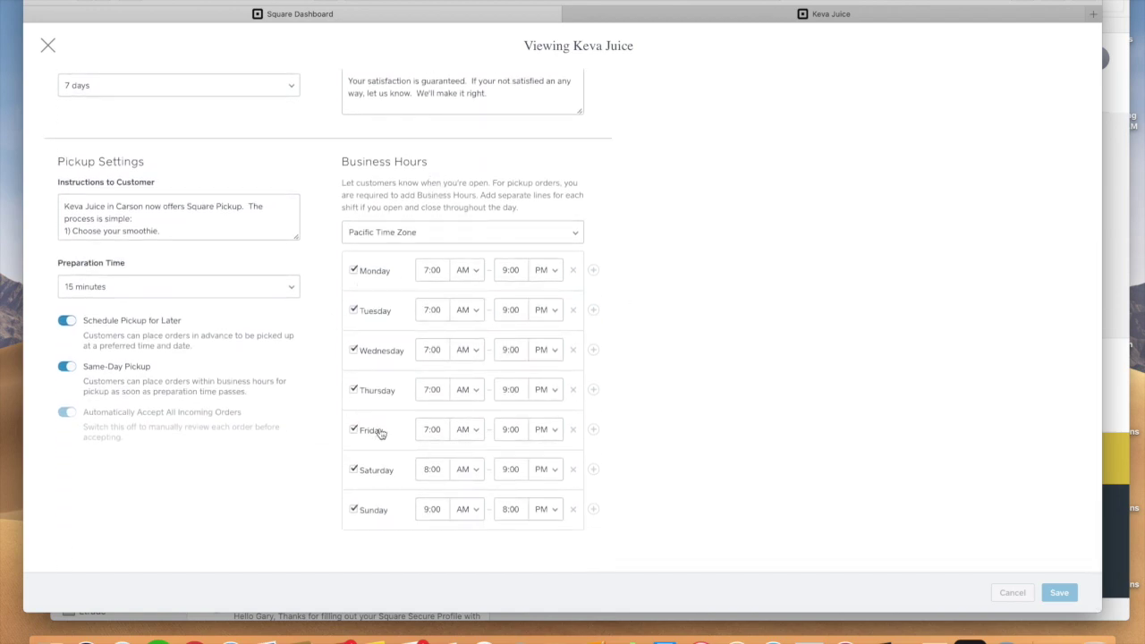
pyautogui.scroll(4, 221, 287)
pyautogui.scroll(3, 221, 287)
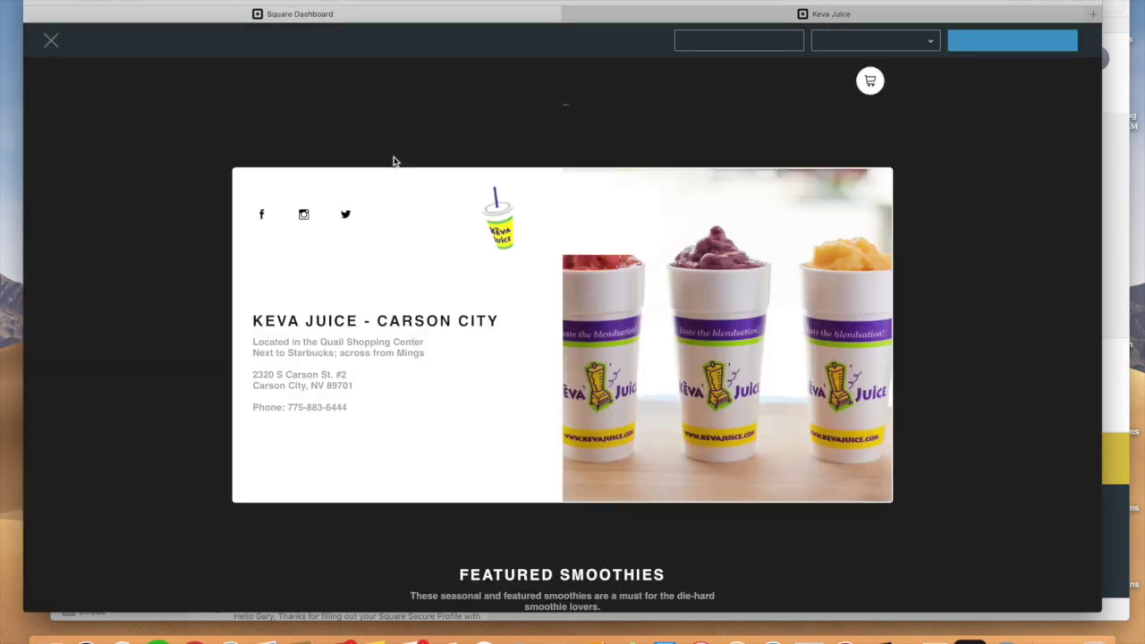
# Scroll the Carson City store preview past the protein bar items to the Add Section divider
pyautogui.scroll(-3, 491, 234)
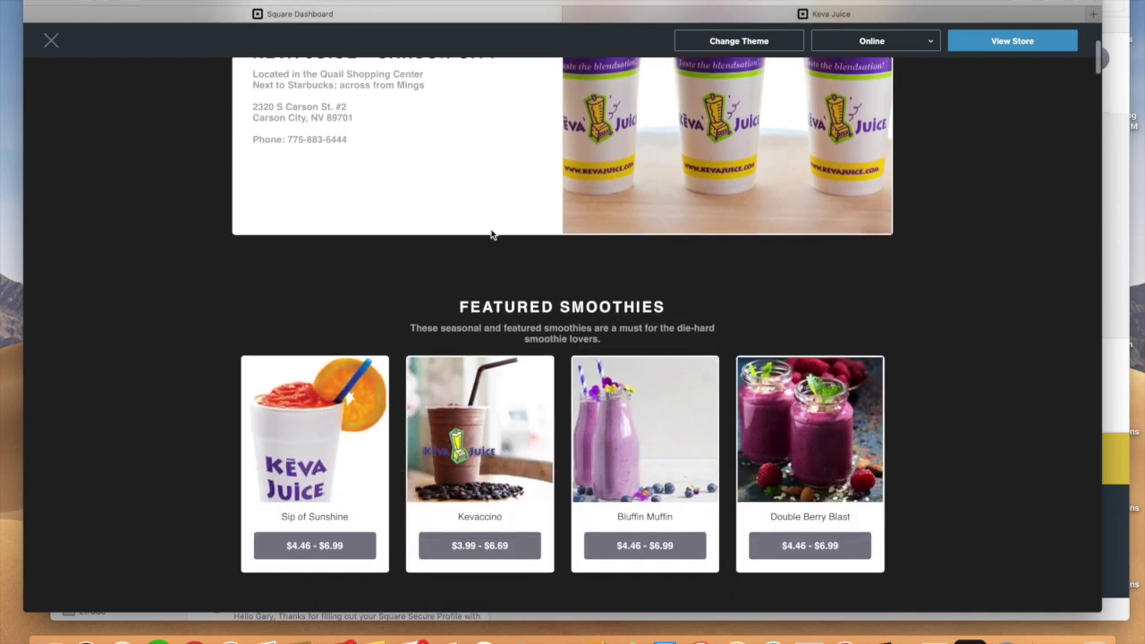
pyautogui.scroll(4, 491, 234)
pyautogui.scroll(-6, 492, 235)
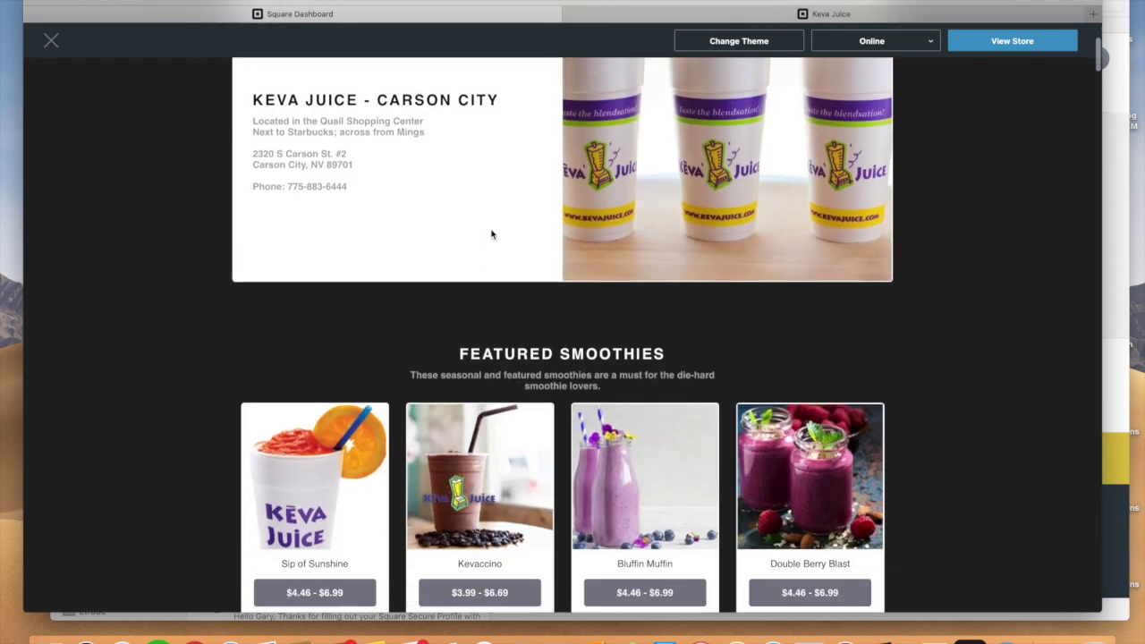
pyautogui.scroll(-10, 491, 235)
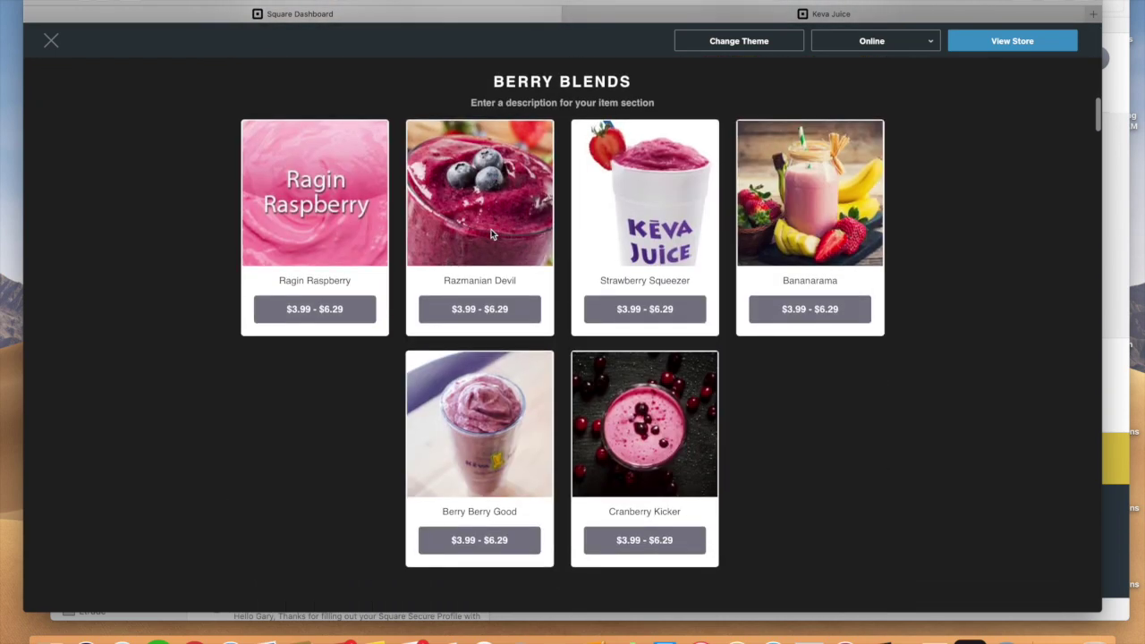
pyautogui.scroll(-12, 492, 234)
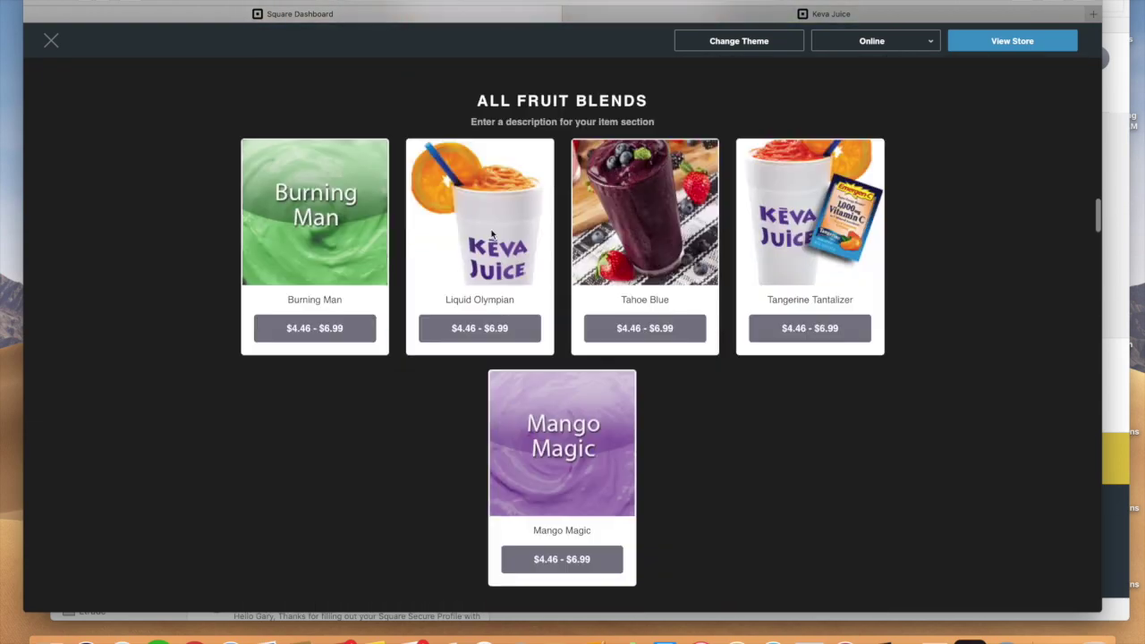
pyautogui.scroll(-15, 491, 235)
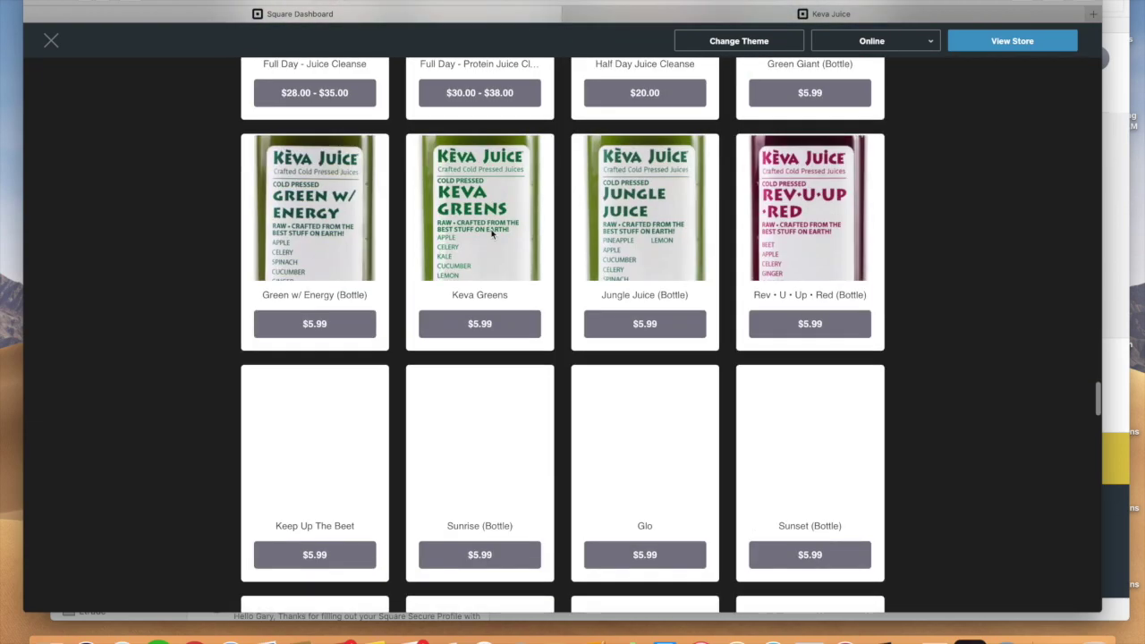
pyautogui.scroll(-10, 491, 235)
pyautogui.scroll(5, 491, 234)
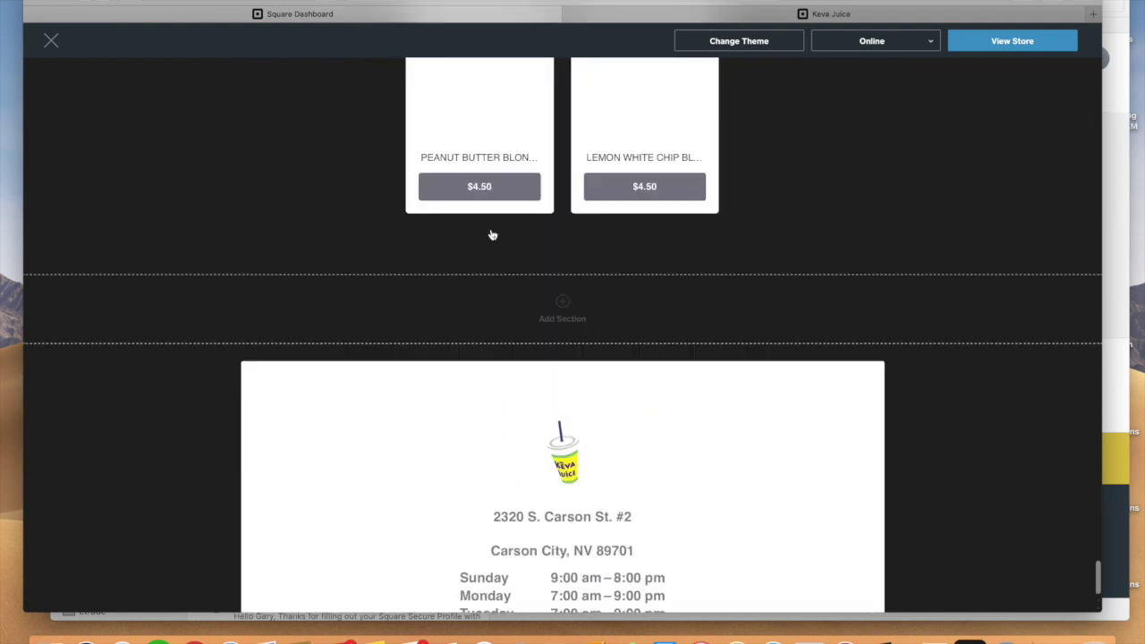
pyautogui.scroll(-1, 491, 234)
pyautogui.scroll(-3, 491, 234)
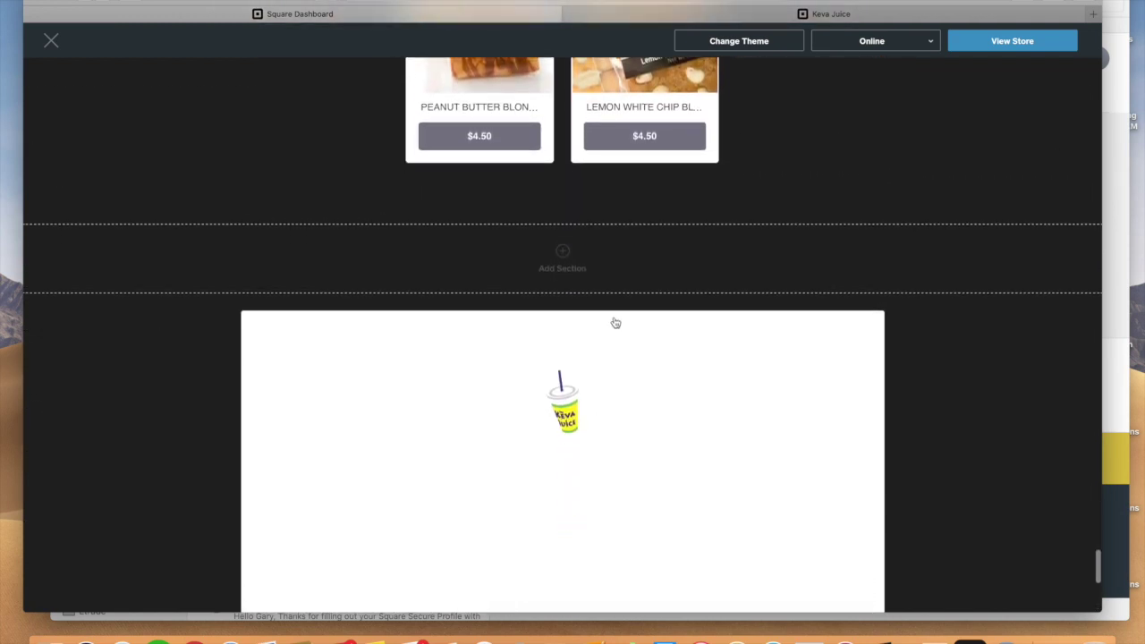
# Add an item section below the protein bars and rename its heading to SUPPLEMENTS
pyautogui.click(562, 264)
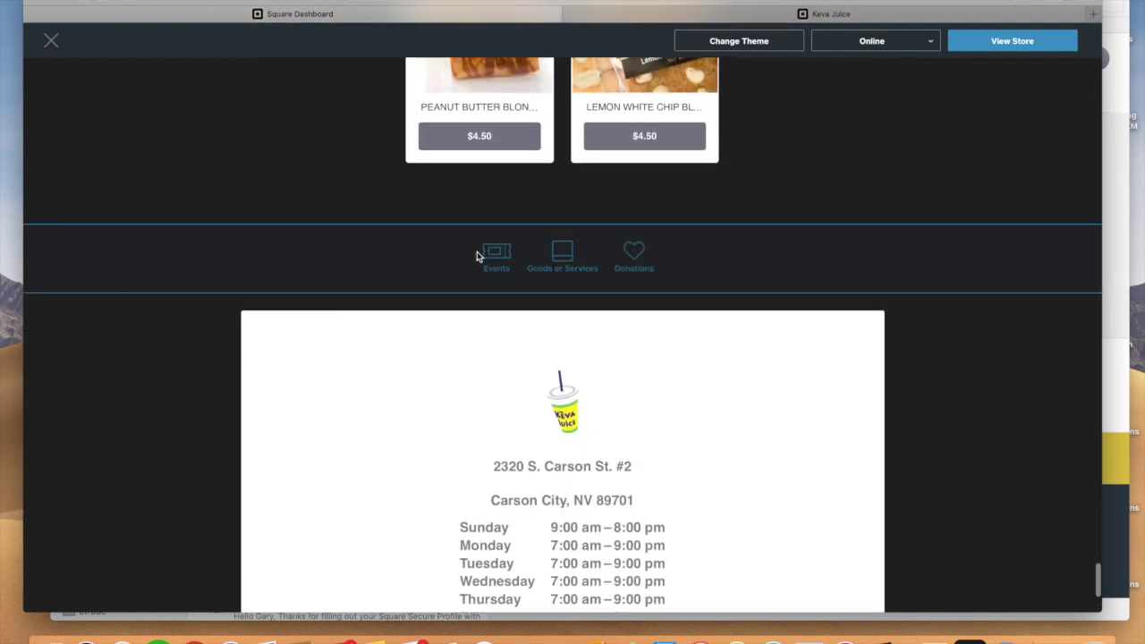
pyautogui.click(568, 260)
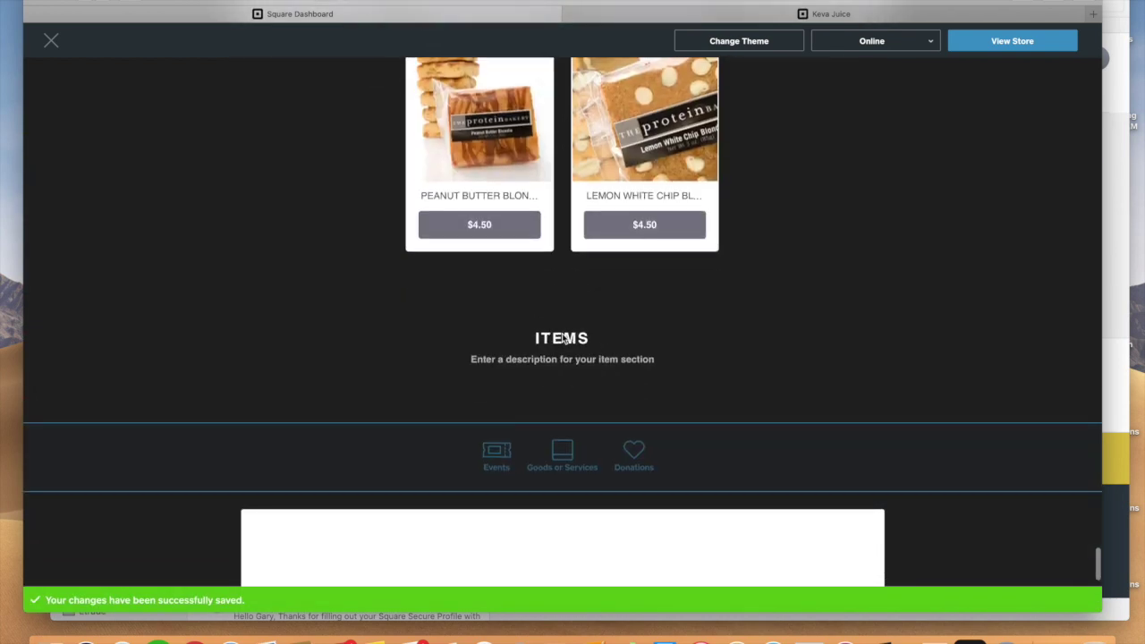
pyautogui.click(595, 340)
pyautogui.press('super+a')
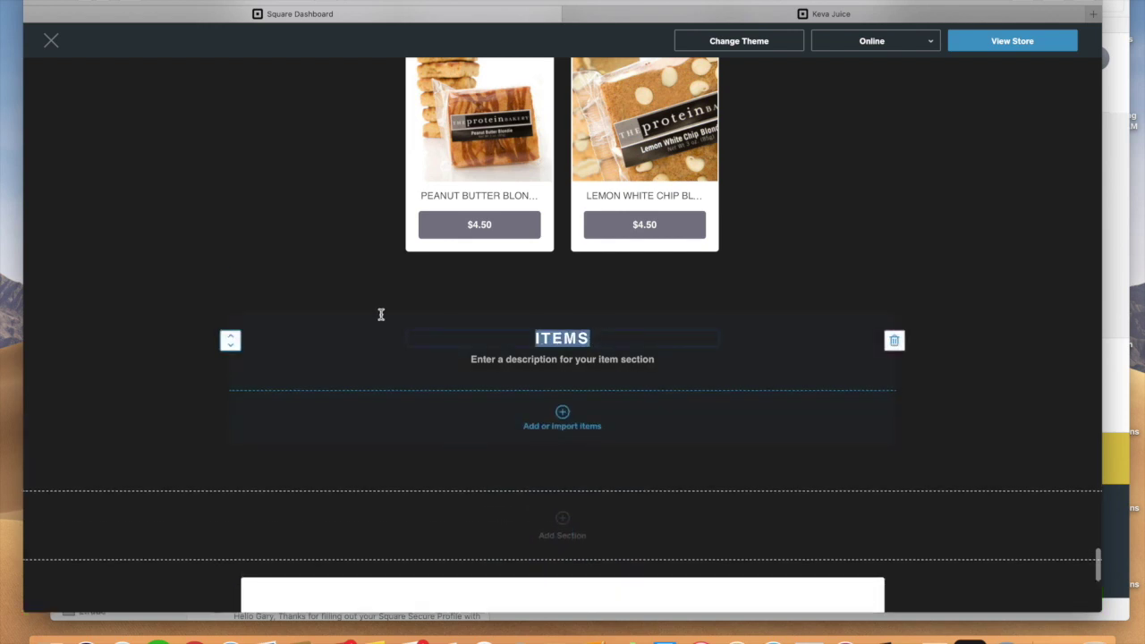
pyautogui.write('PART')
pyautogui.press('BackSpace')
pyautogui.press('BackSpace')
pyautogui.press('BackSpace')
pyautogui.press('BackSpace')
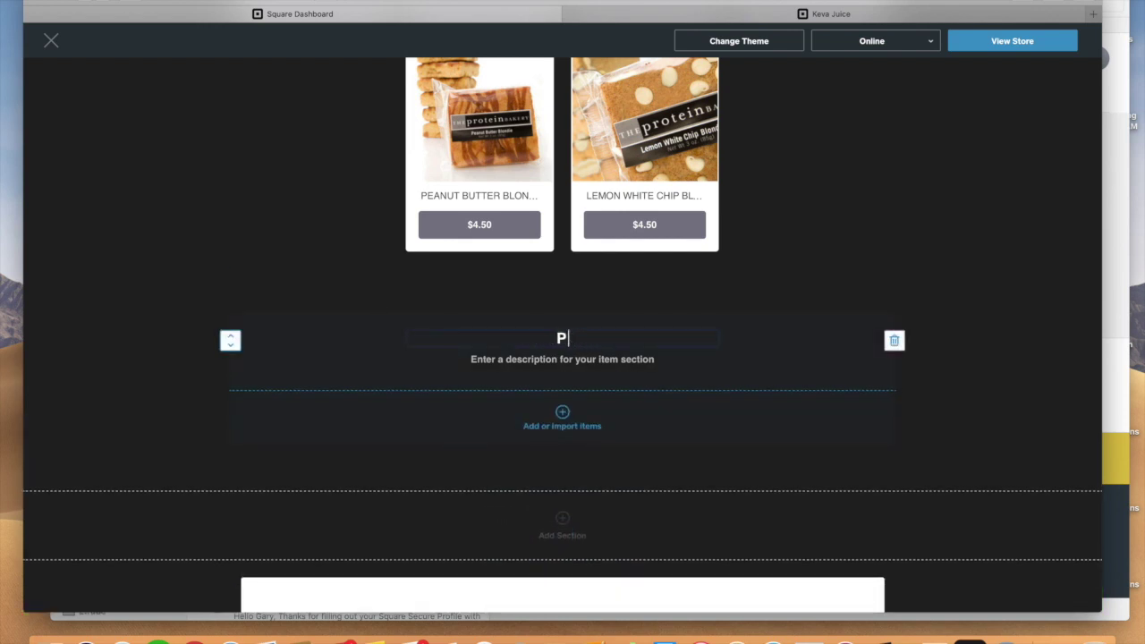
pyautogui.write('SUPPLEMENTS')
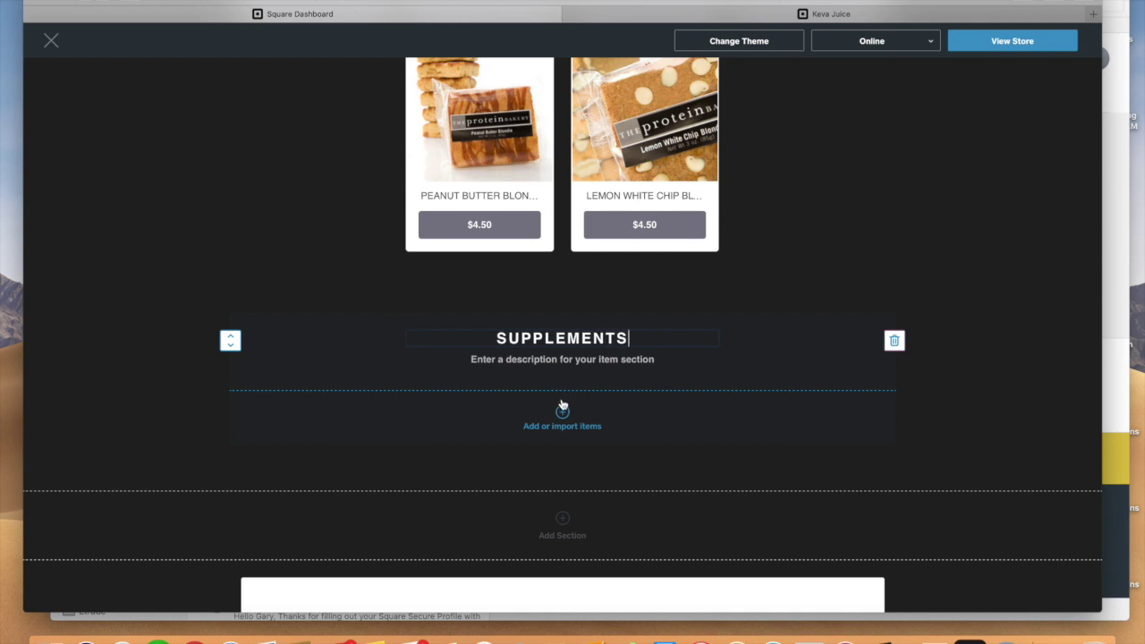
pyautogui.press('Return')
pyautogui.scroll(-2, 664, 391)
# Search the item library for 'whey' and select Keva Juice Strawberry Whey Protein
pyautogui.click(664, 393)
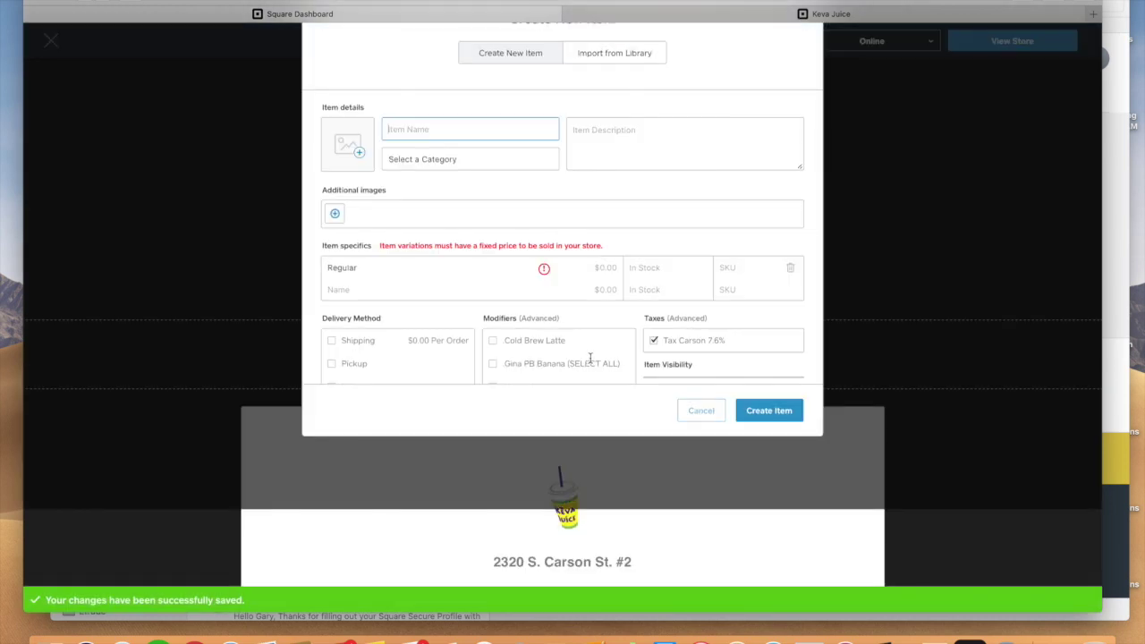
pyautogui.click(608, 59)
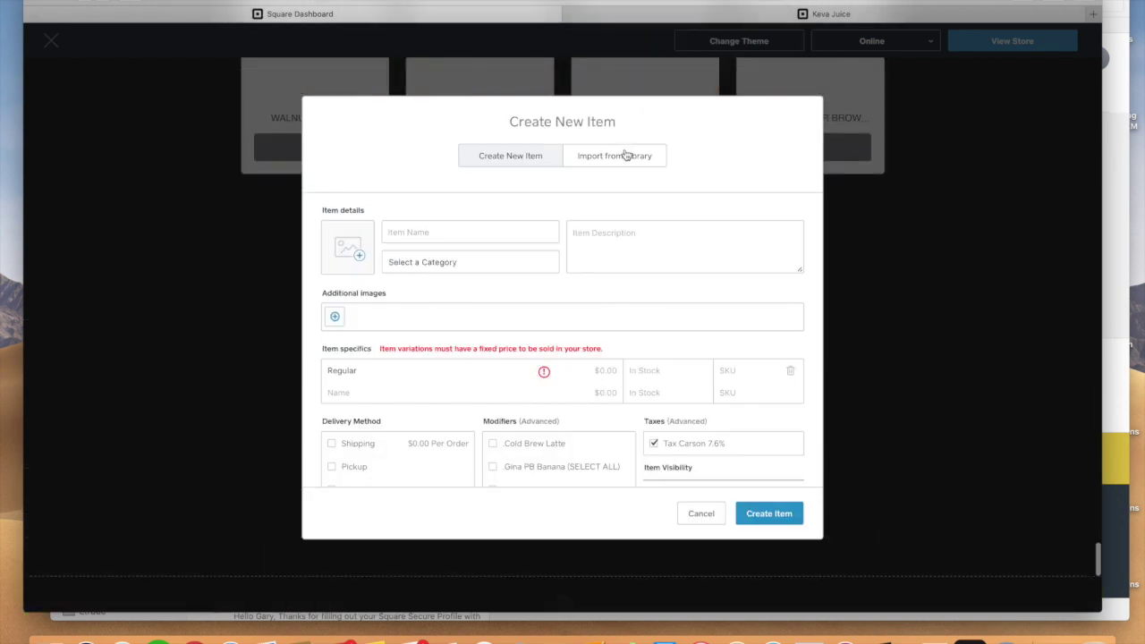
pyautogui.click(633, 159)
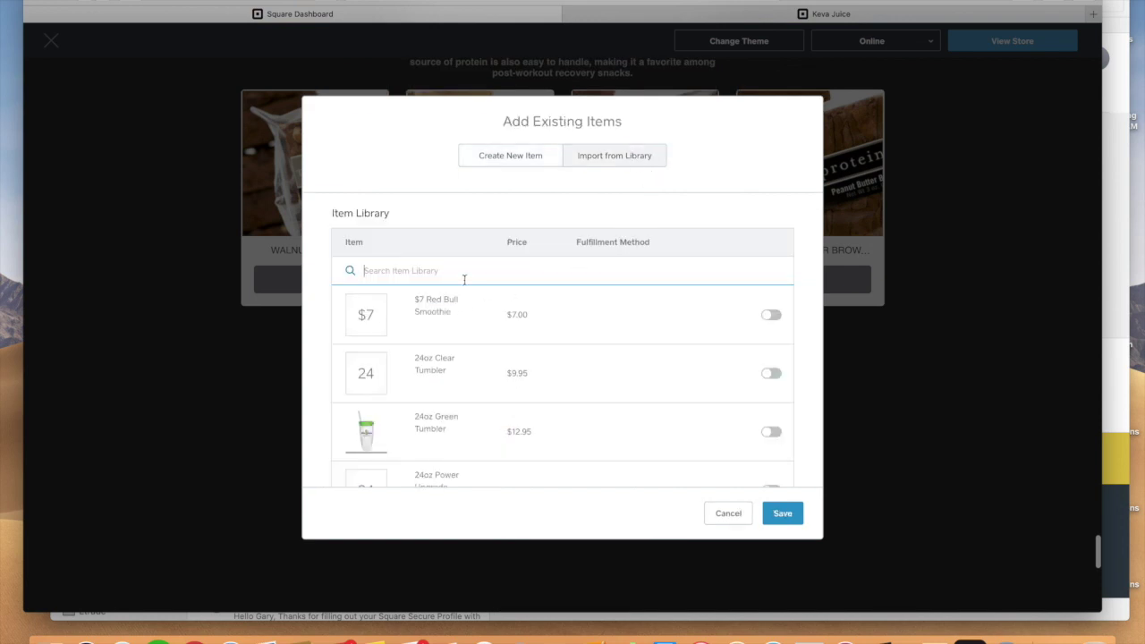
pyautogui.write('whey')
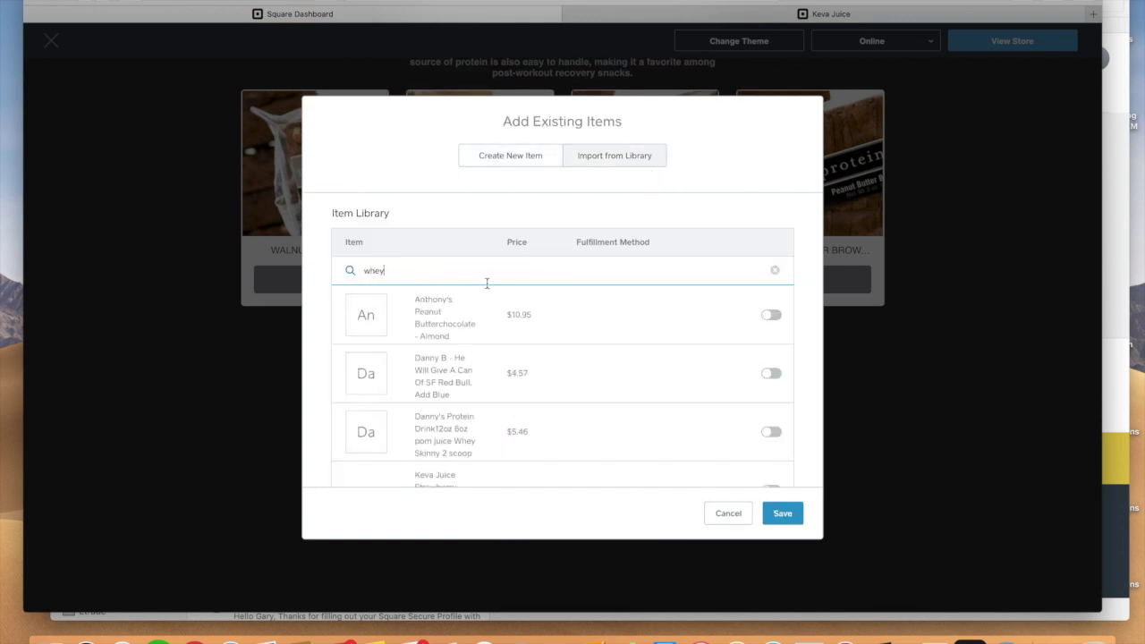
pyautogui.scroll(-10, 558, 328)
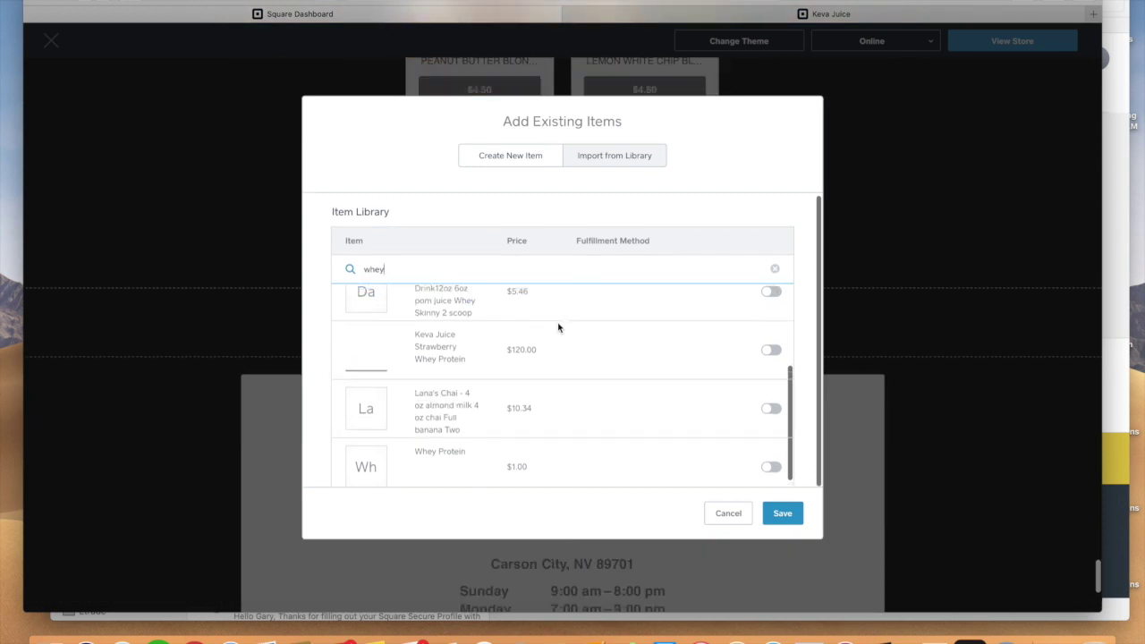
pyautogui.scroll(-5, 558, 328)
pyautogui.scroll(4, 567, 437)
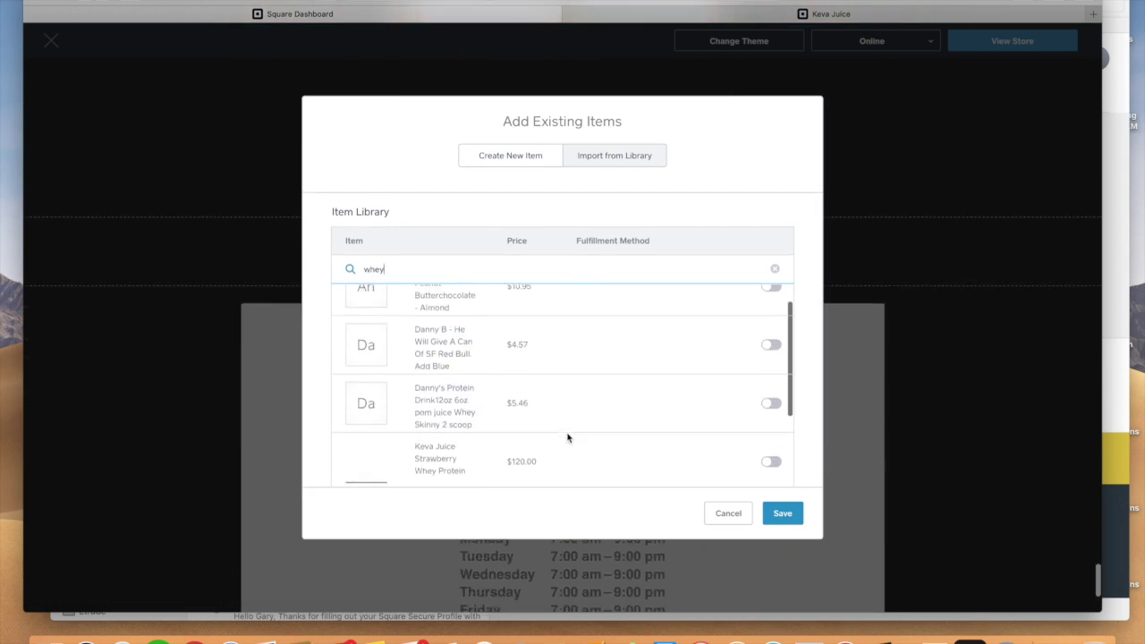
pyautogui.scroll(-1, 560, 445)
pyautogui.click(771, 442)
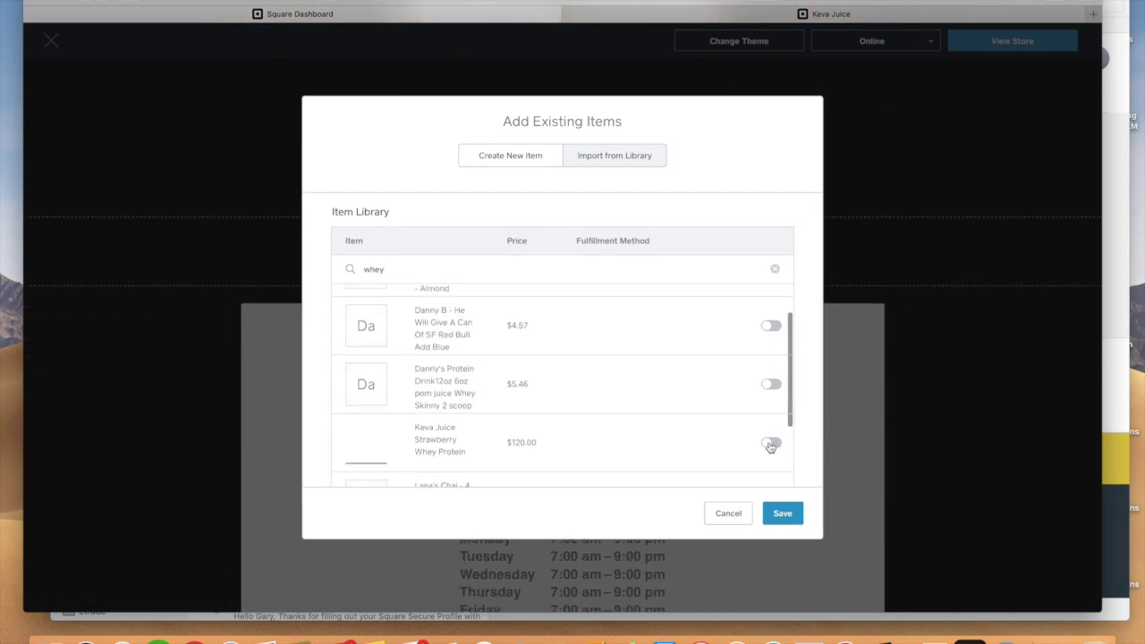
# Offer the whey protein for pickup instead of shipping
pyautogui.scroll(-3, 680, 404)
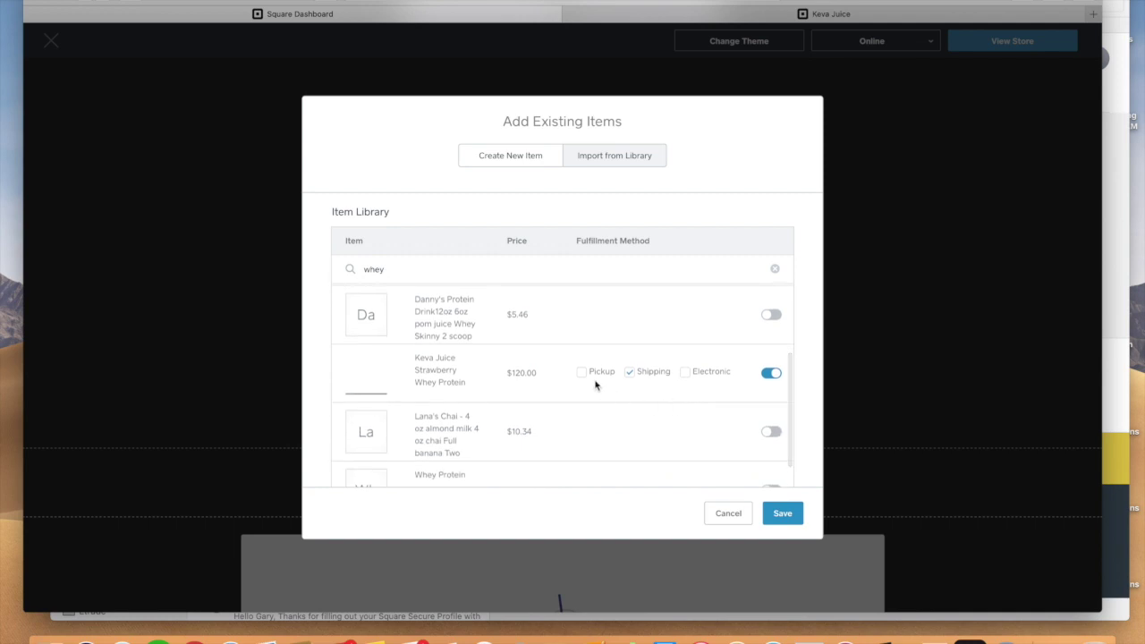
pyautogui.click(630, 372)
pyautogui.click(587, 365)
# Save the whey protein into Supplements and add the subtitle '100% Pure Strawberry Whey Protein'
pyautogui.click(788, 513)
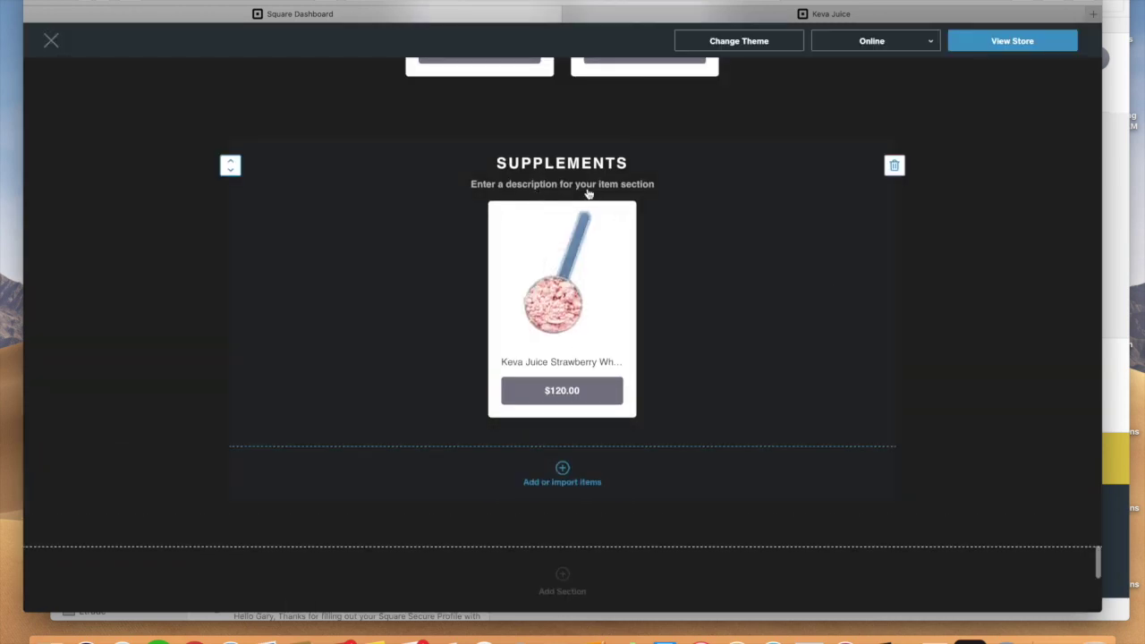
pyautogui.click(637, 188)
pyautogui.write('100')
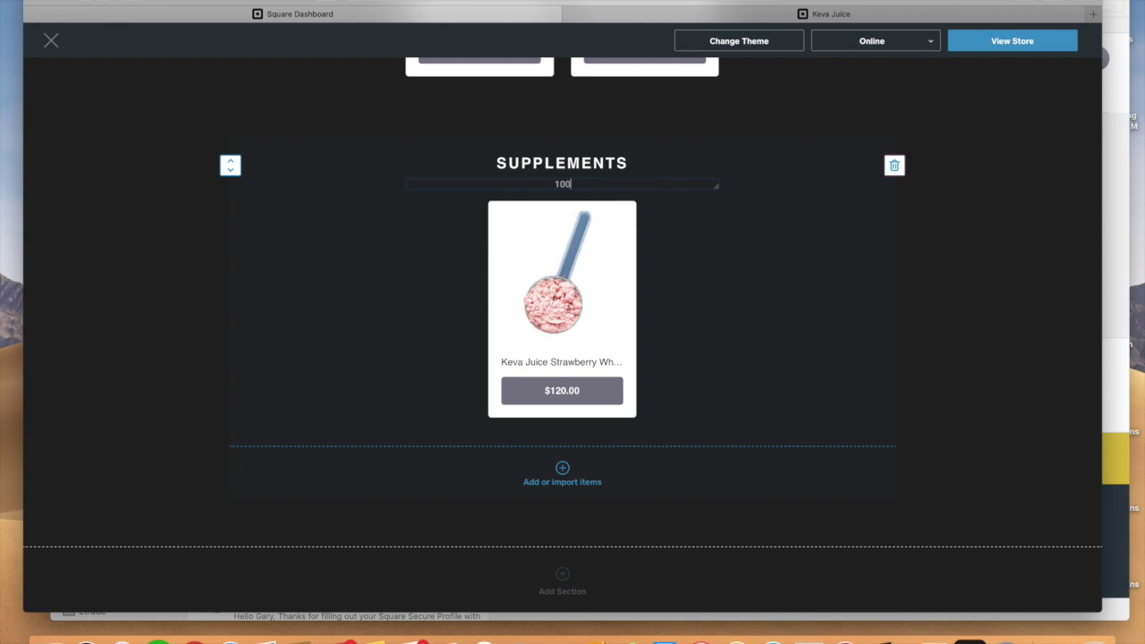
pyautogui.write('% Pure Strawberry Whey Preo')
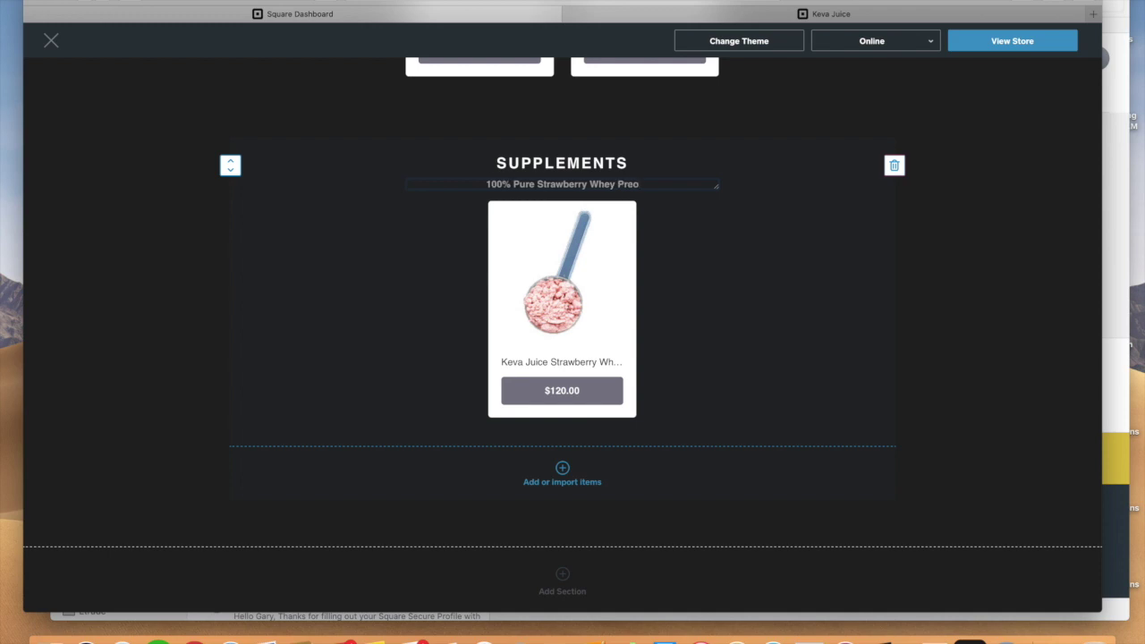
pyautogui.press('BackSpace')
pyautogui.write('t')
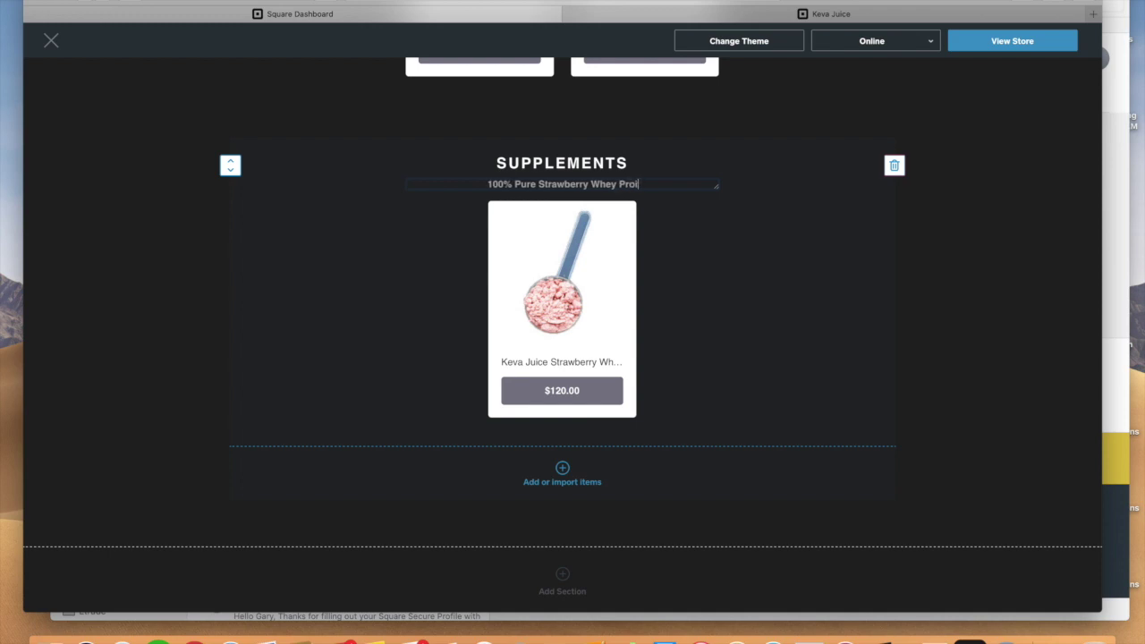
pyautogui.write('ein')
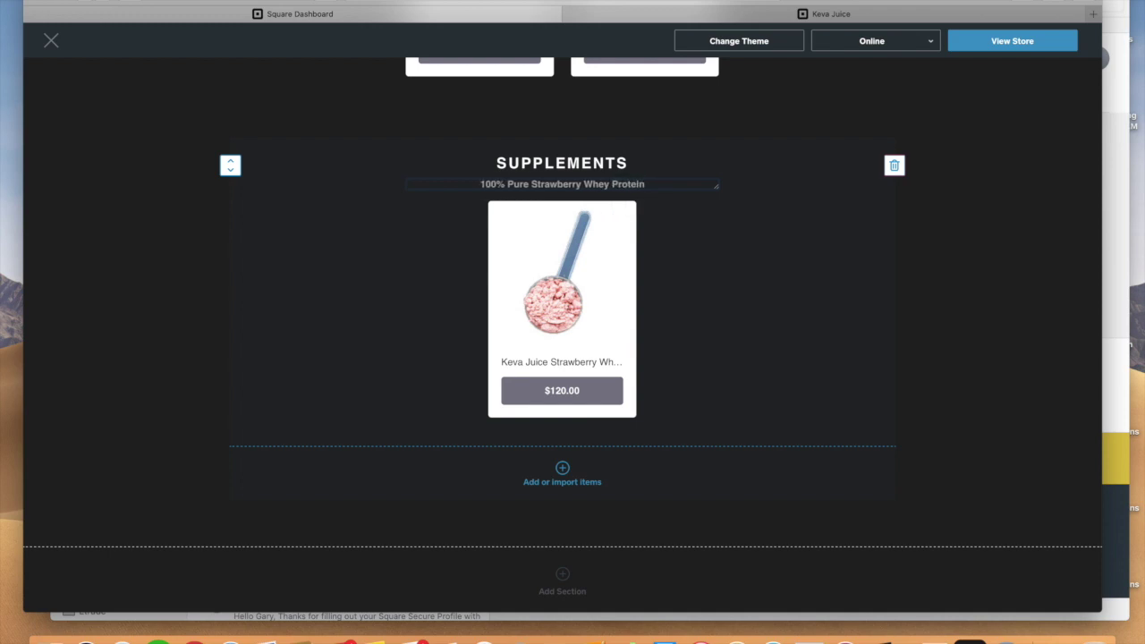
pyautogui.click(164, 164)
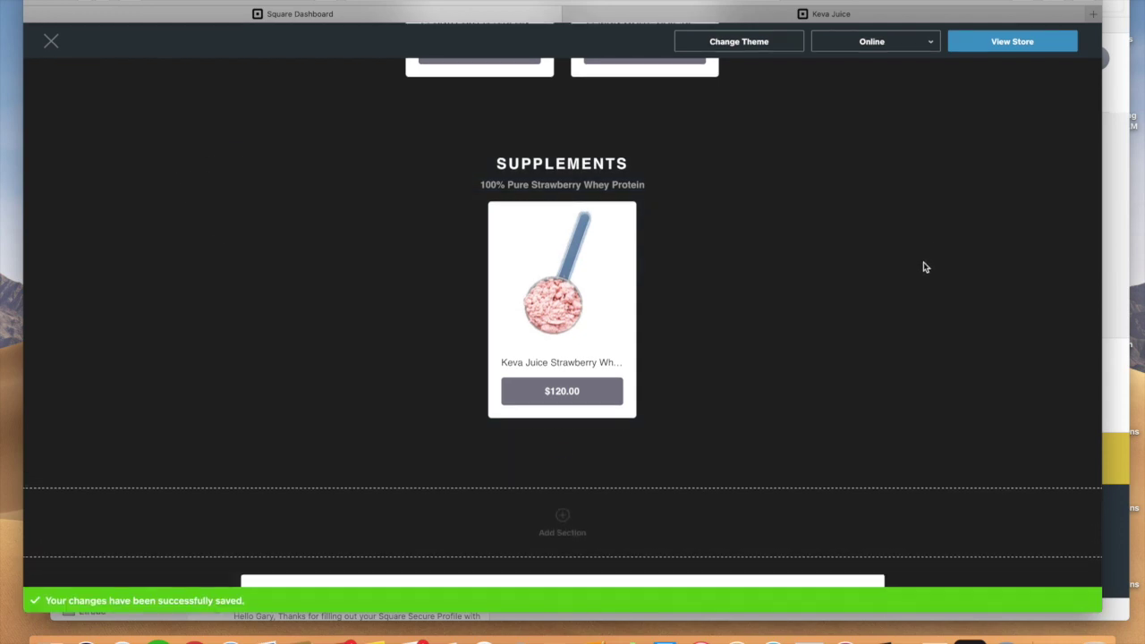
# Close the store editor to return to the live storefront
pyautogui.scroll(3, 955, 211)
pyautogui.scroll(-5, 951, 211)
pyautogui.scroll(10, 951, 210)
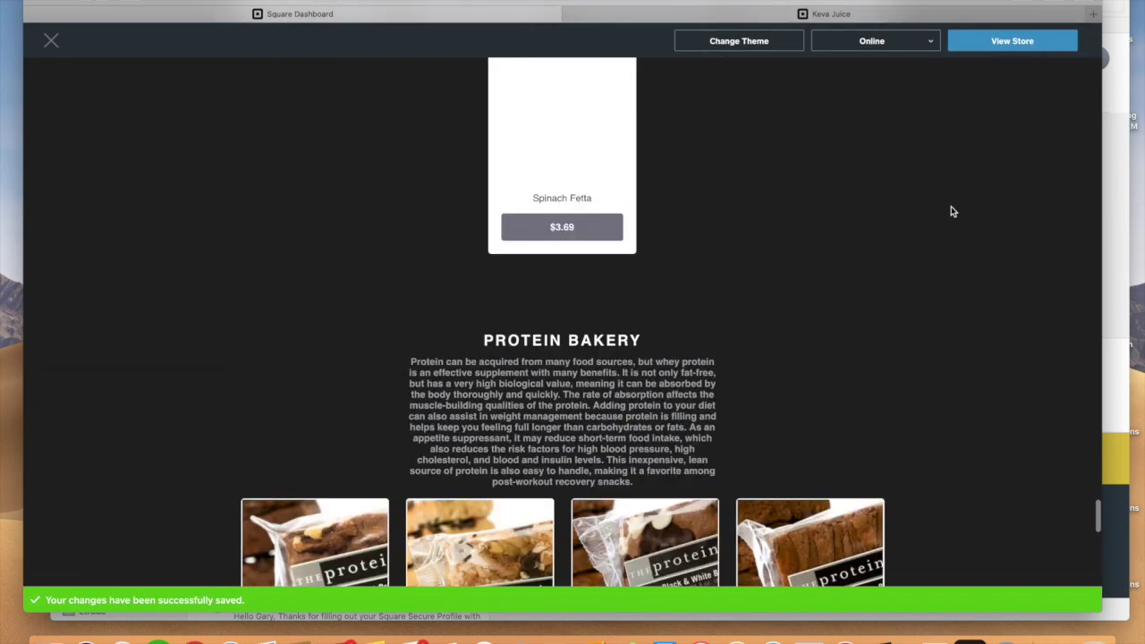
pyautogui.scroll(-1, 725, 41)
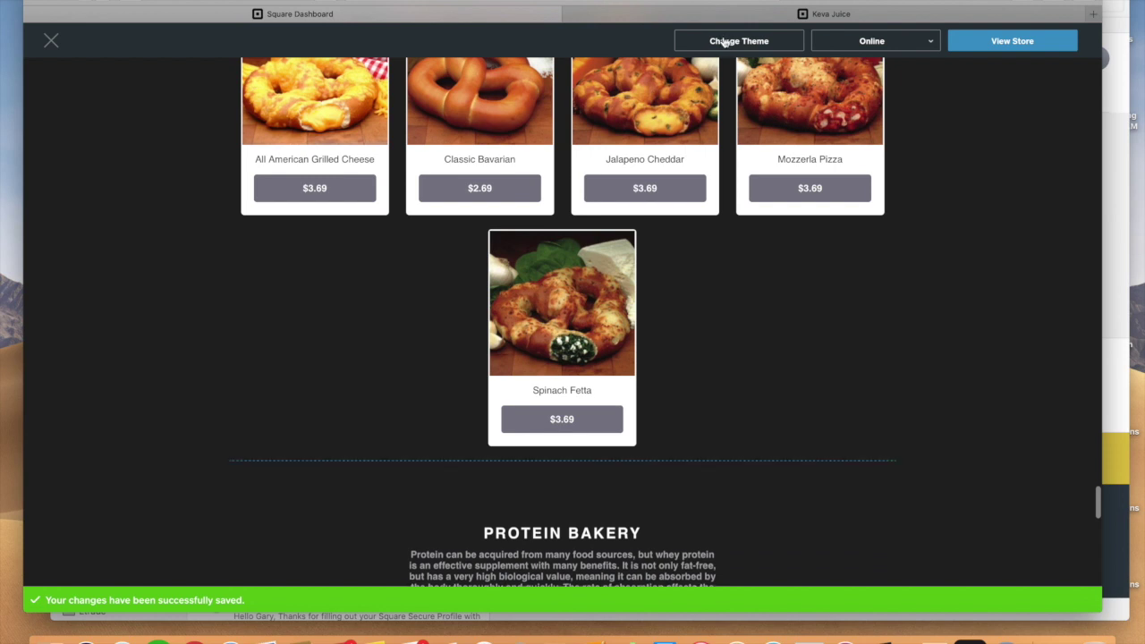
pyautogui.click(51, 41)
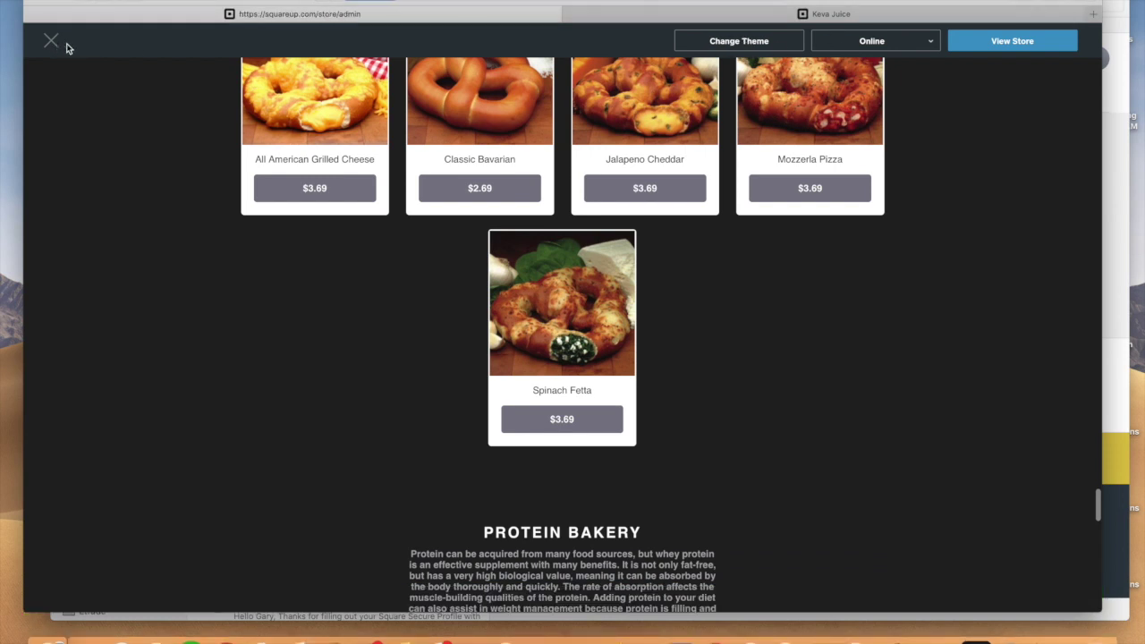
# Load keva.com in the Keva Juice storefront tab
pyautogui.click(851, 13)
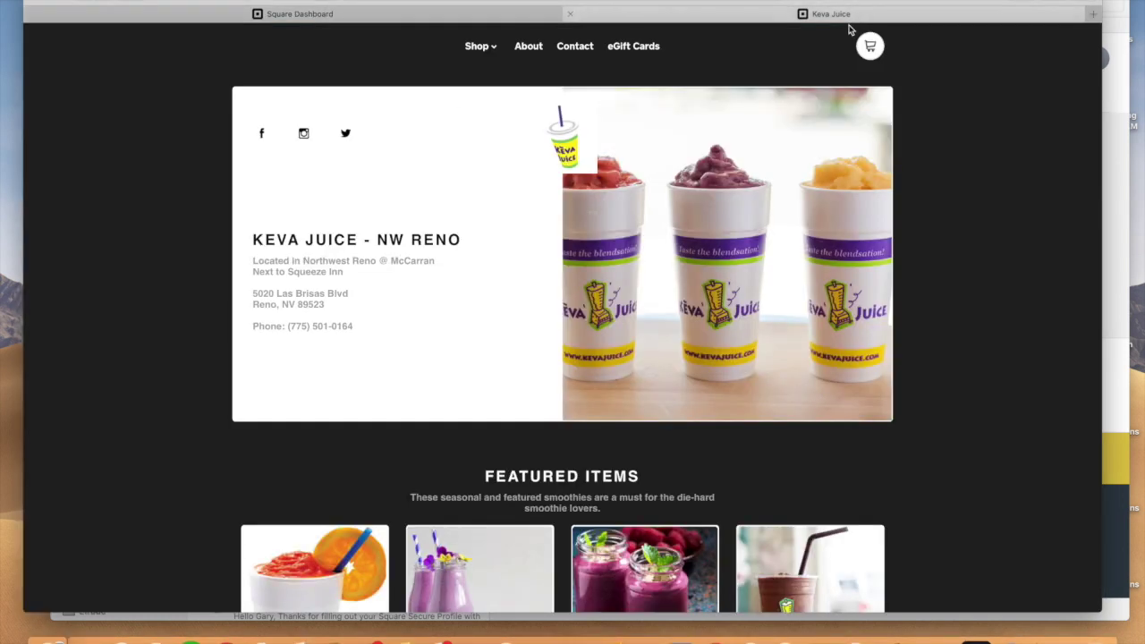
pyautogui.press('super+l')
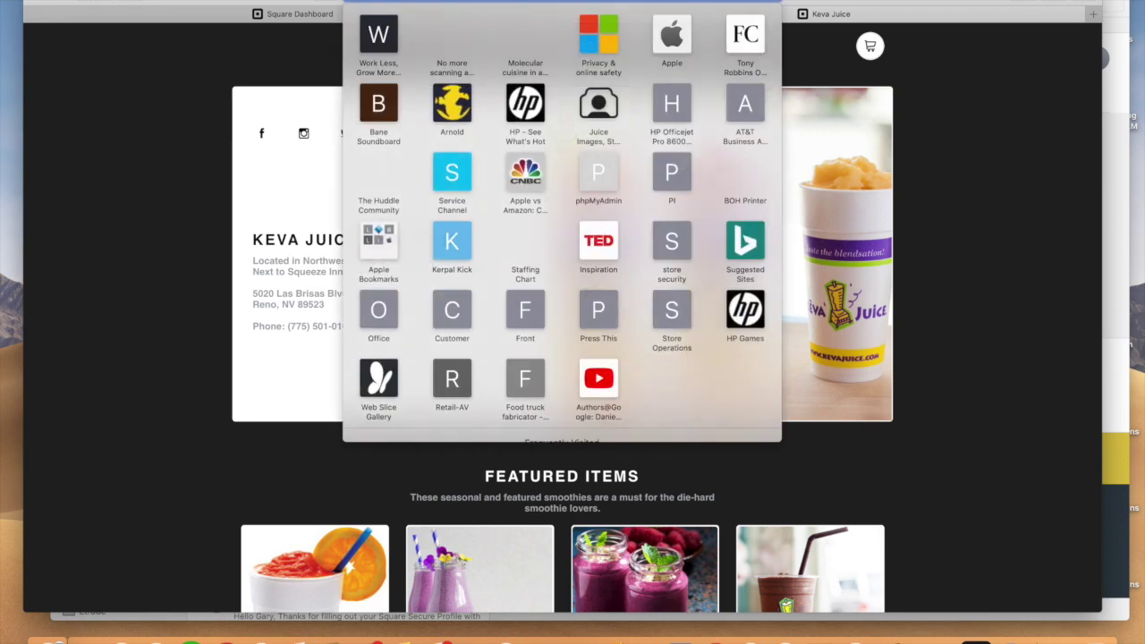
pyautogui.write('wqwqw')
pyautogui.press('BackSpace')
pyautogui.press('BackSpace')
pyautogui.press('BackSpace')
pyautogui.press('BackSpace')
pyautogui.press('BackSpace')
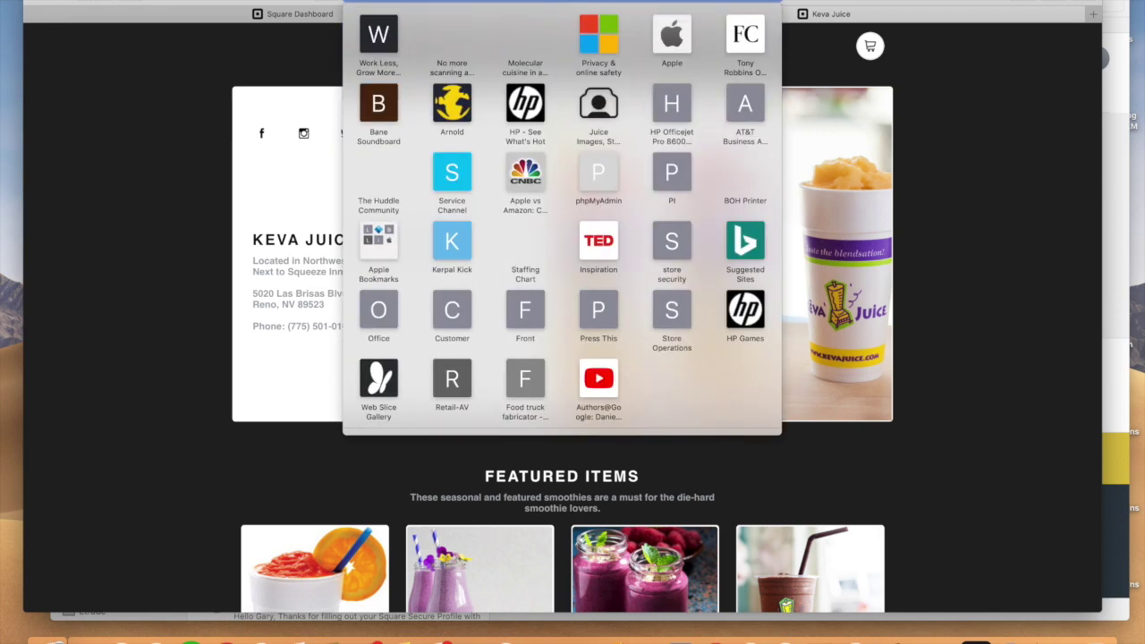
pyautogui.write('www.ke3v')
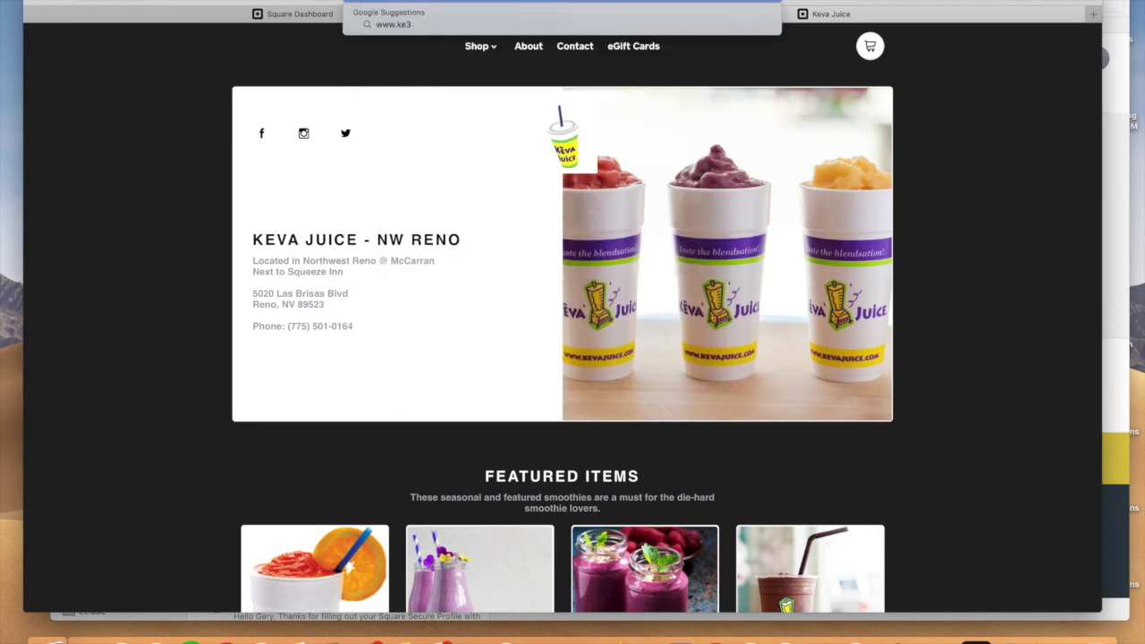
pyautogui.press('BackSpace')
pyautogui.write('va.com')
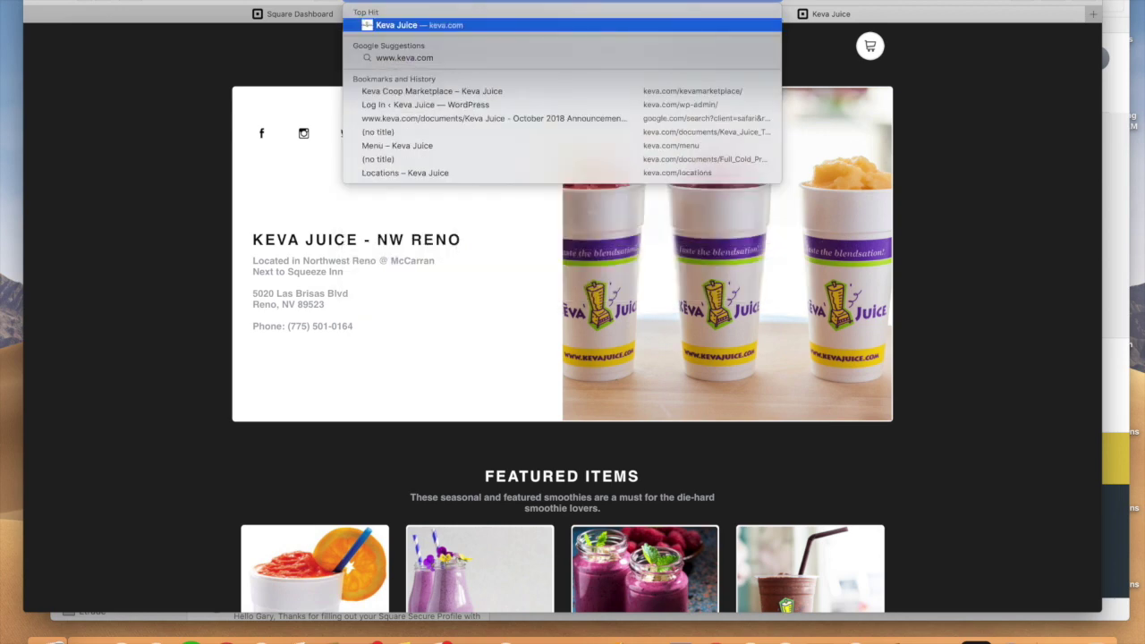
pyautogui.press('Return')
# Scroll the live store down to SUPPLEMENTS showing the $120.00 strawberry whey protein
pyautogui.moveTo(409, 97)
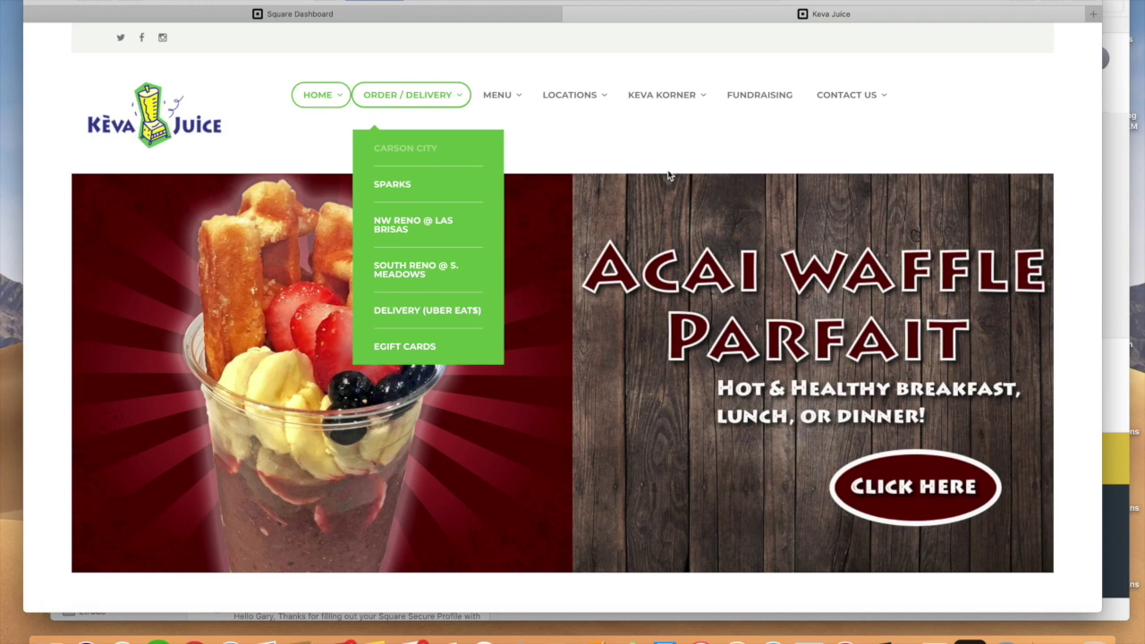
pyautogui.scroll(-20, 670, 175)
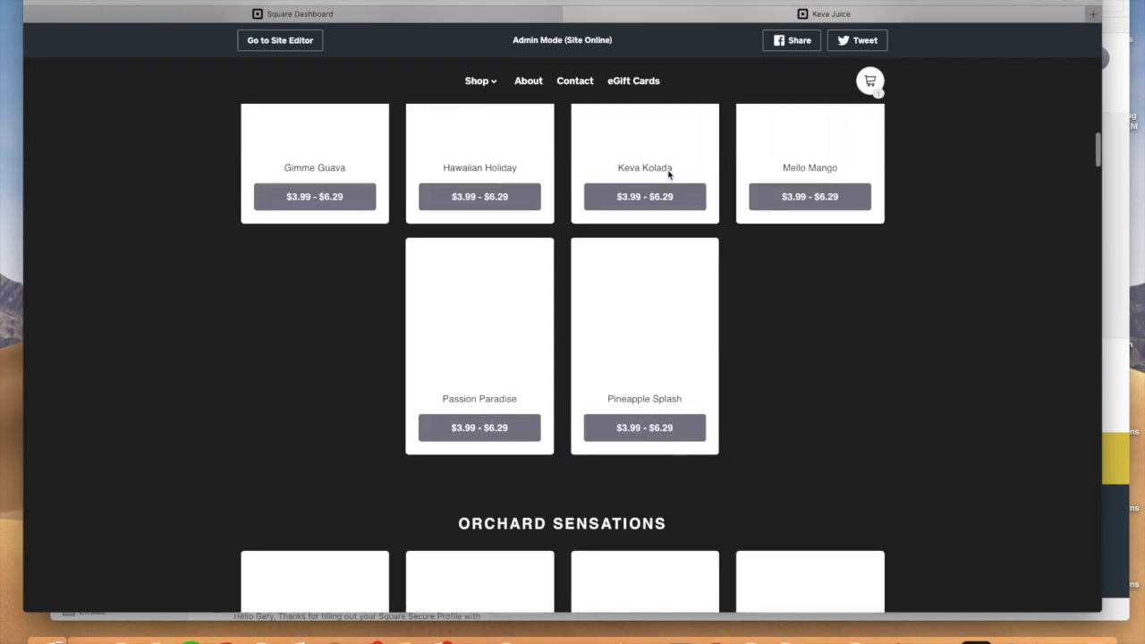
pyautogui.scroll(-15, 670, 175)
pyautogui.scroll(10, 669, 175)
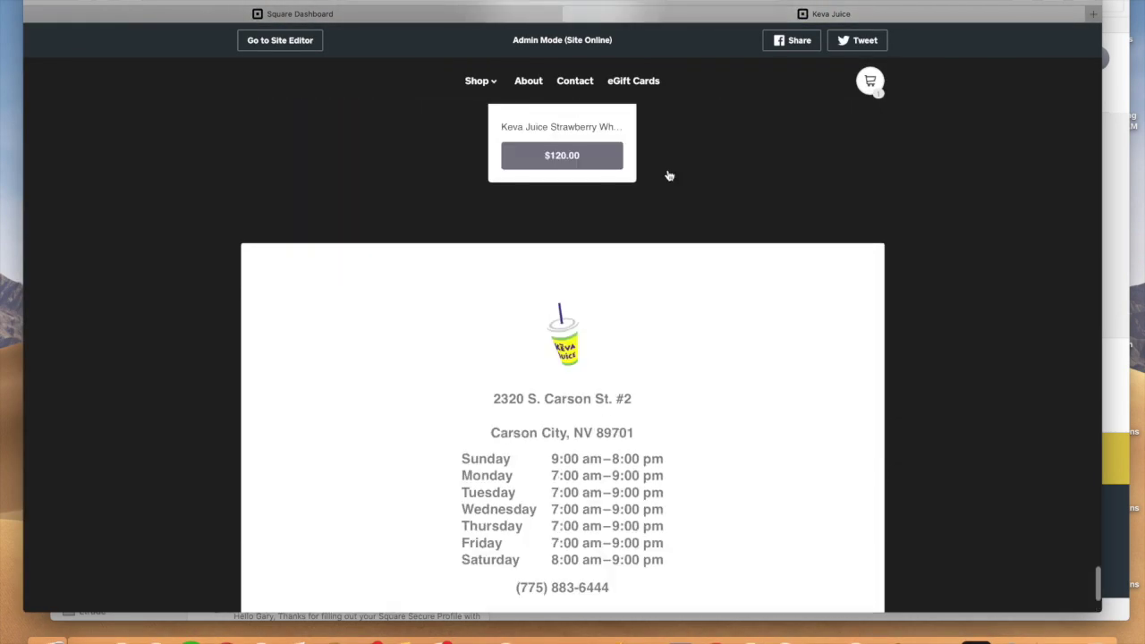
pyautogui.scroll(-2, 669, 175)
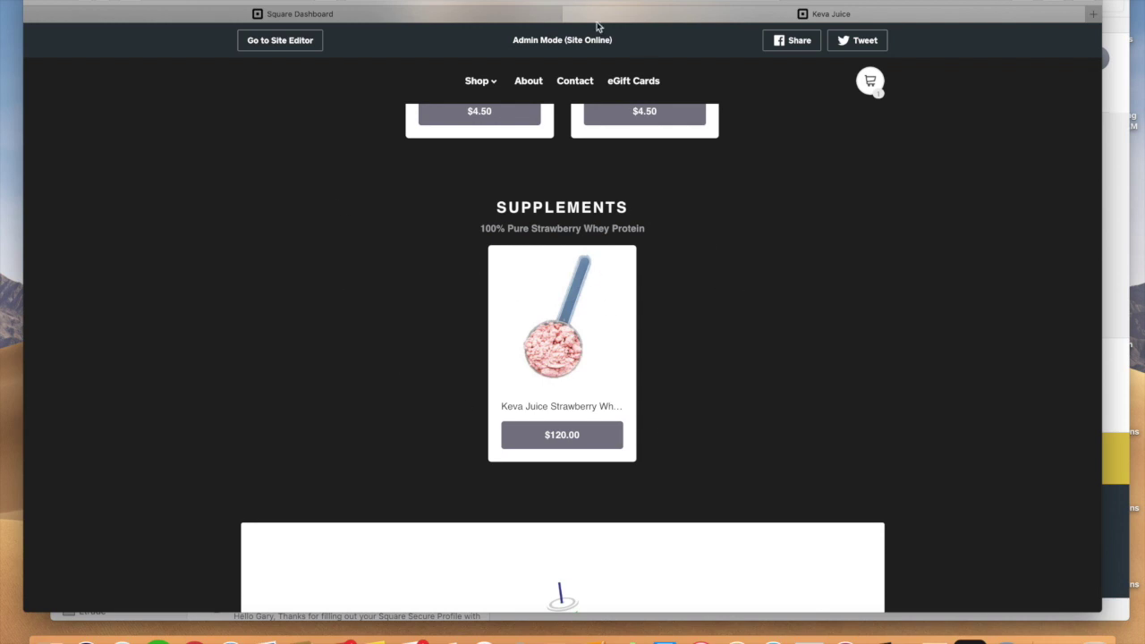
pyautogui.press('super+l')
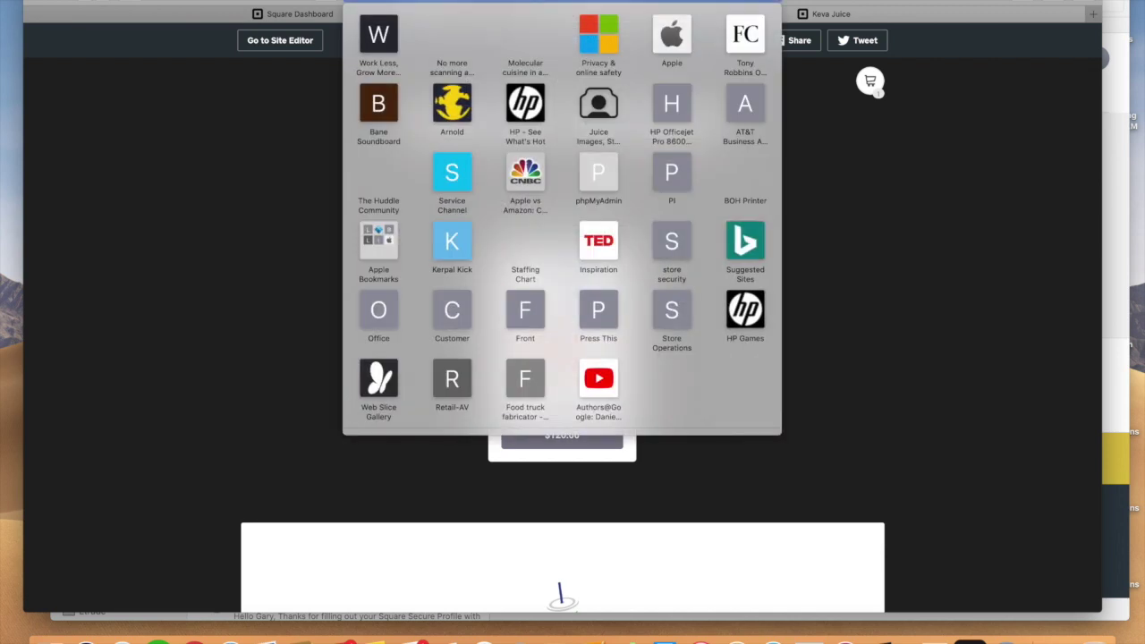
# Log in at keva.com/wp with the saved username and password to reach the WordPress Dashboard
pyautogui.write('www.keva/')
pyautogui.press('BackSpace')
pyautogui.write('.com/wp')
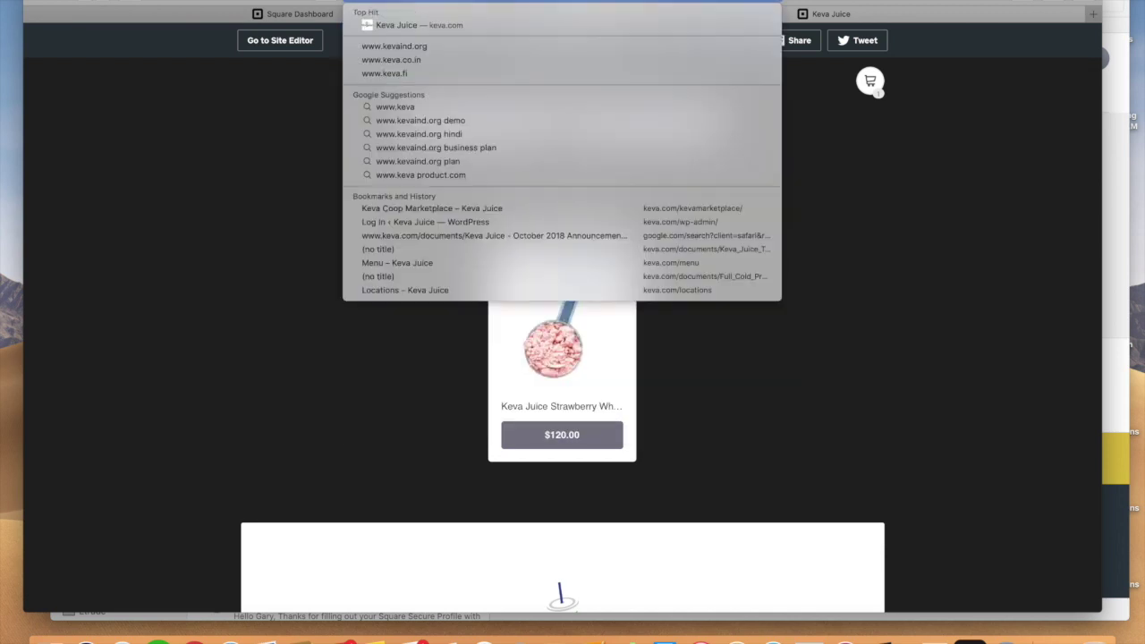
pyautogui.press('Return')
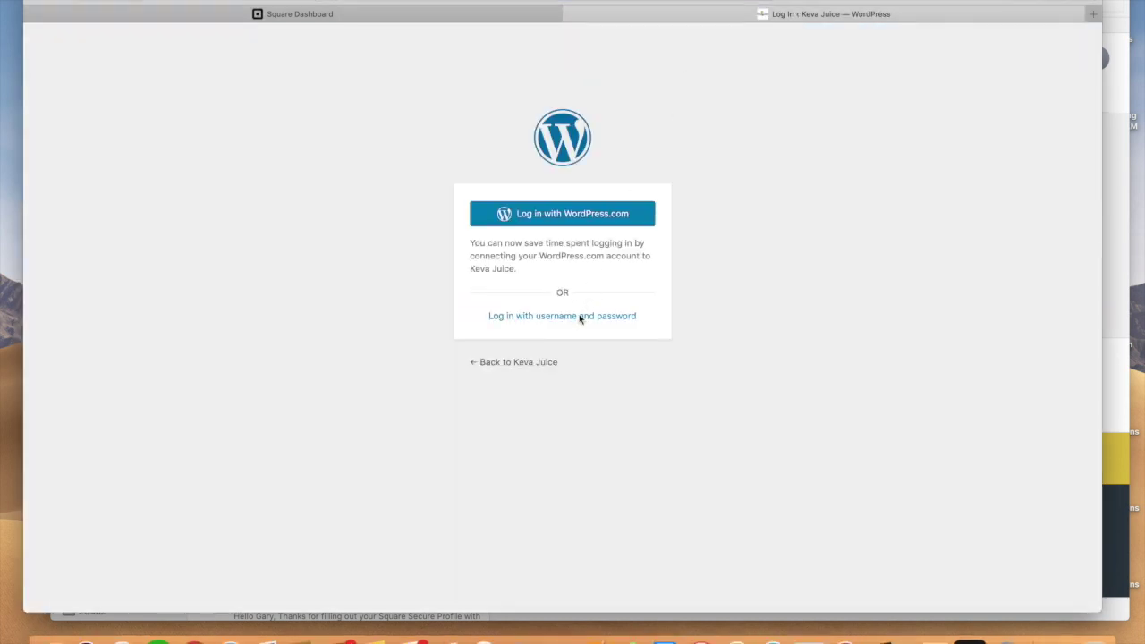
pyautogui.click(582, 317)
pyautogui.click(527, 258)
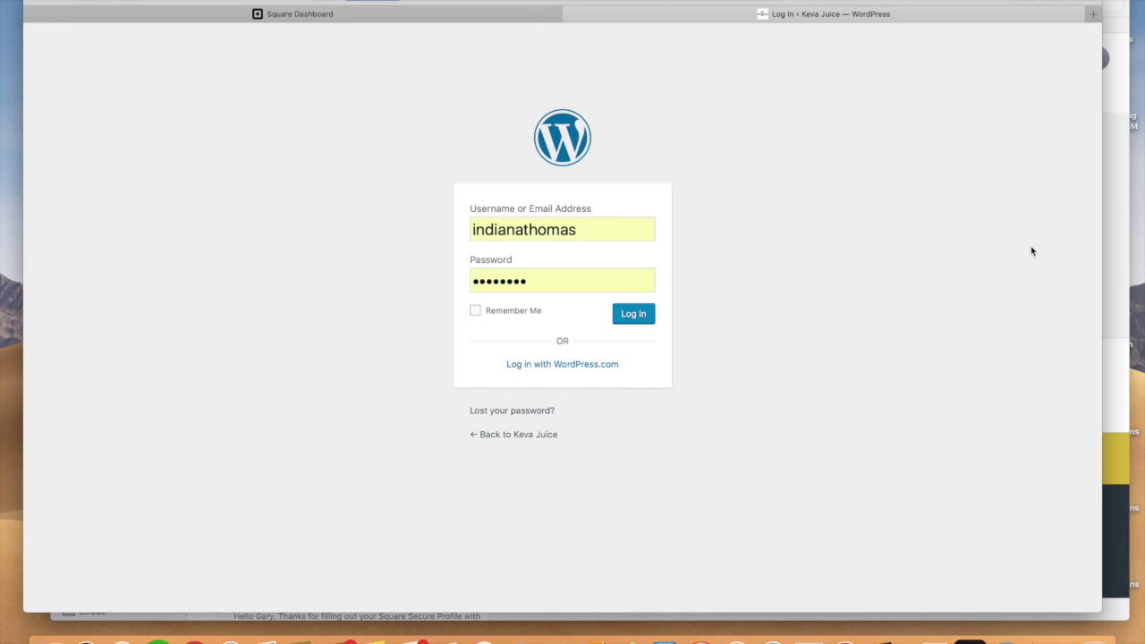
pyautogui.press('Return')
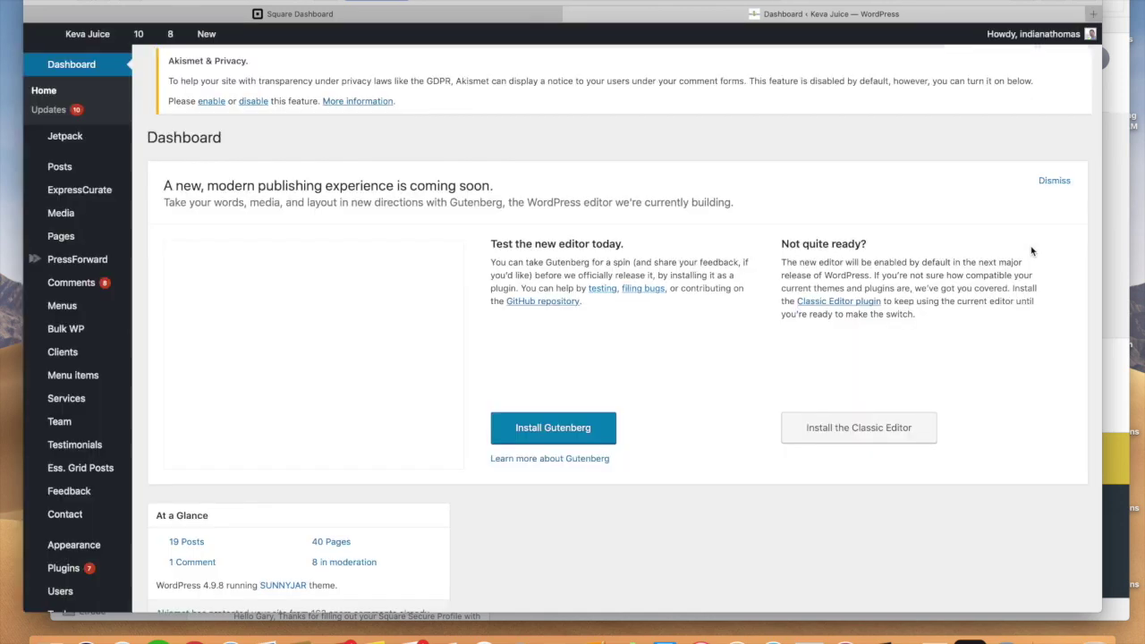
# Open keva.com in a new tab, then return to the Main Menu editor with its Order / Delivery items
pyautogui.scroll(-3, 15, 379)
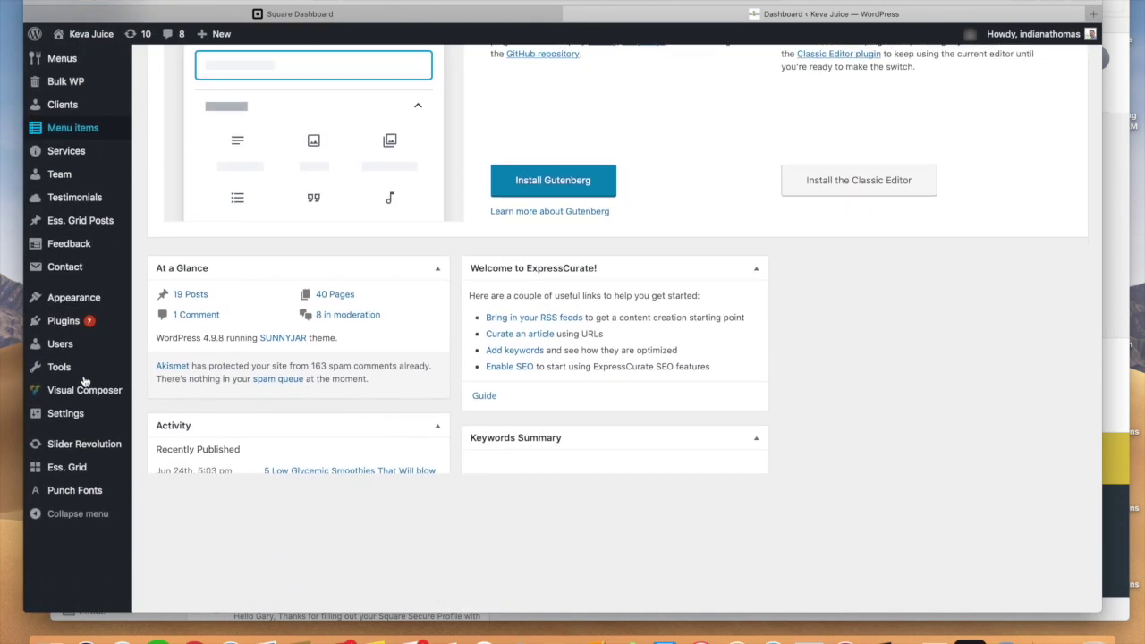
pyautogui.scroll(2, 18, 452)
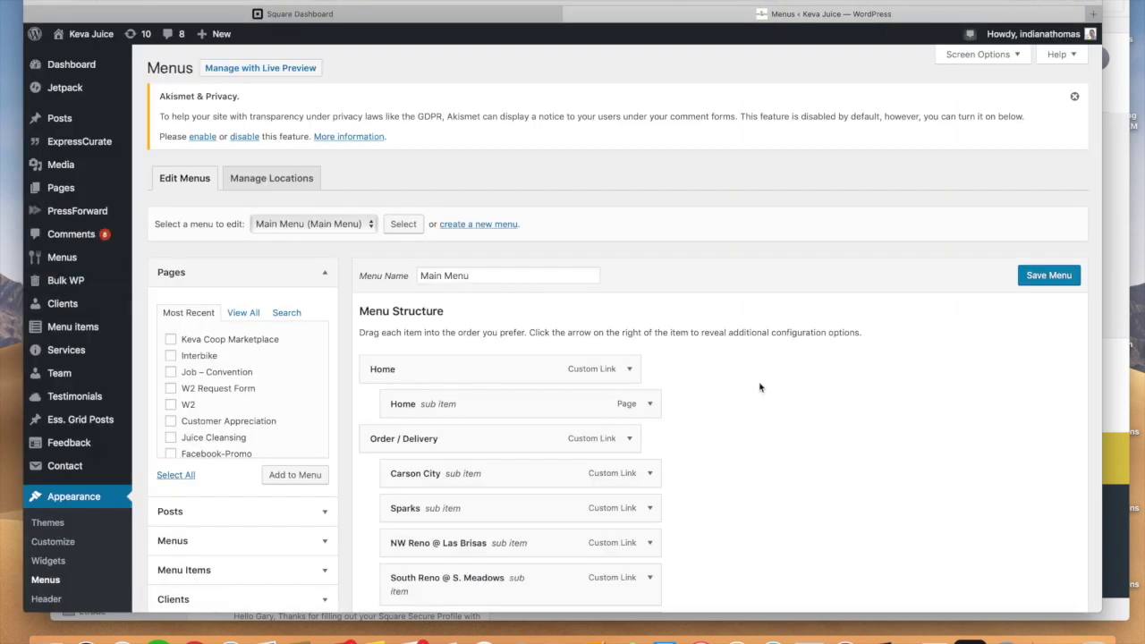
pyautogui.scroll(-5, 731, 364)
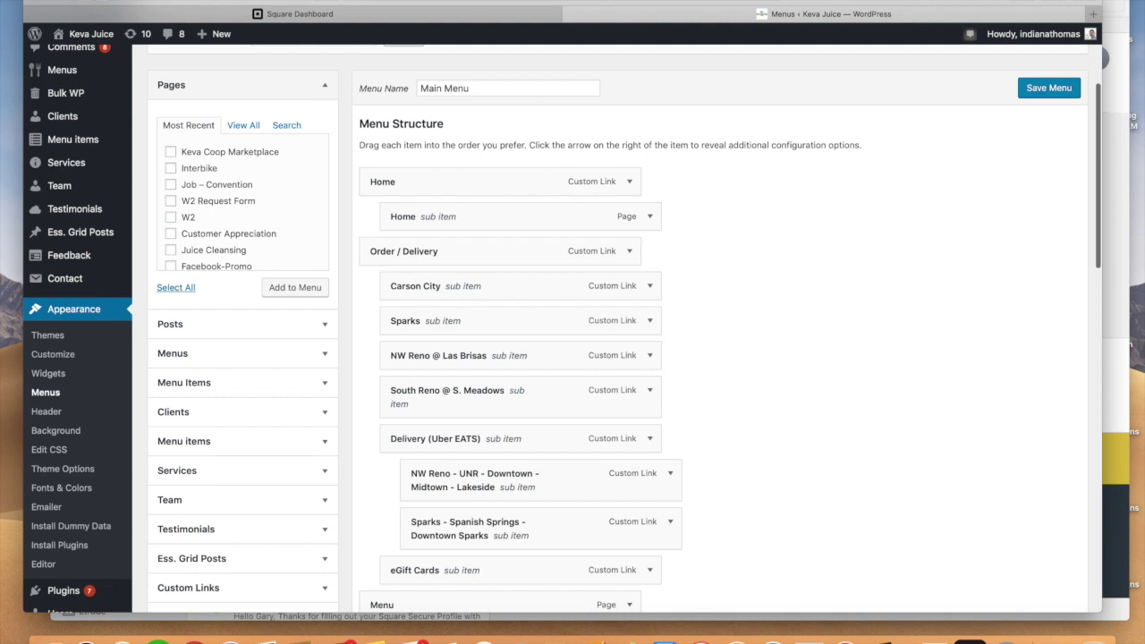
pyautogui.click(1092, 14)
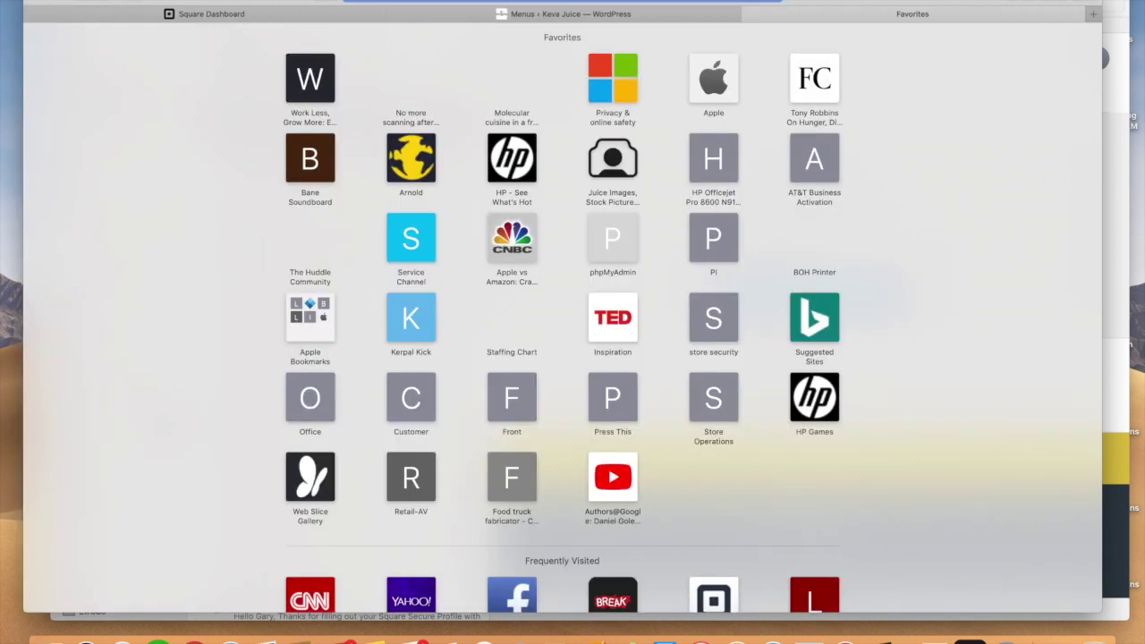
pyautogui.write('www.keva')
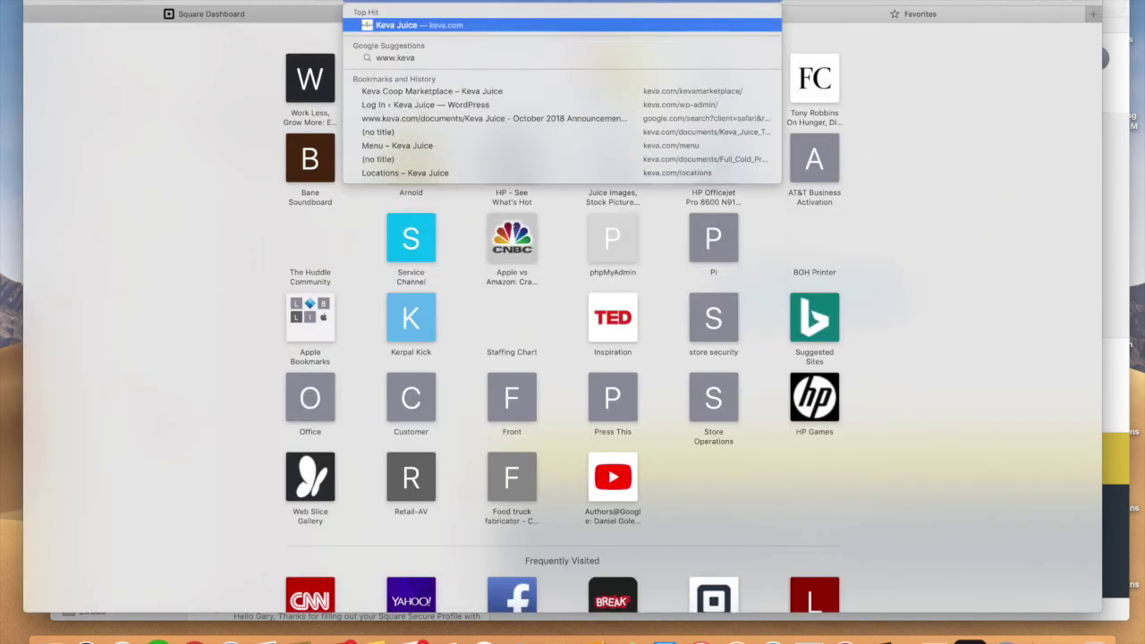
pyautogui.write('m')
pyautogui.press('Return')
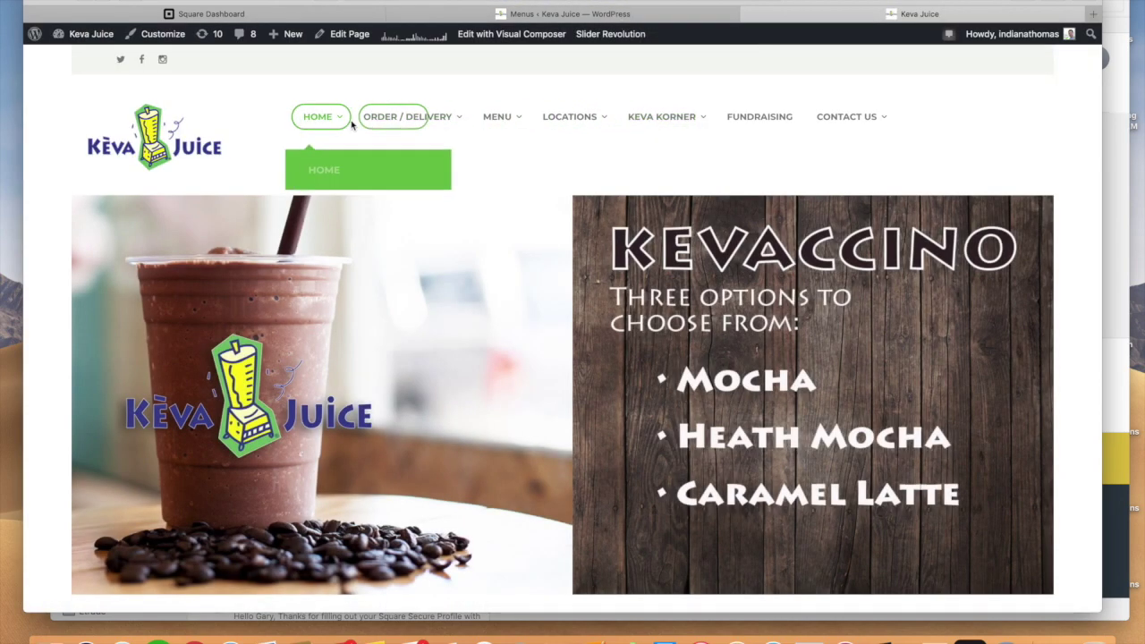
pyautogui.click(599, 15)
pyautogui.scroll(-1, 235, 411)
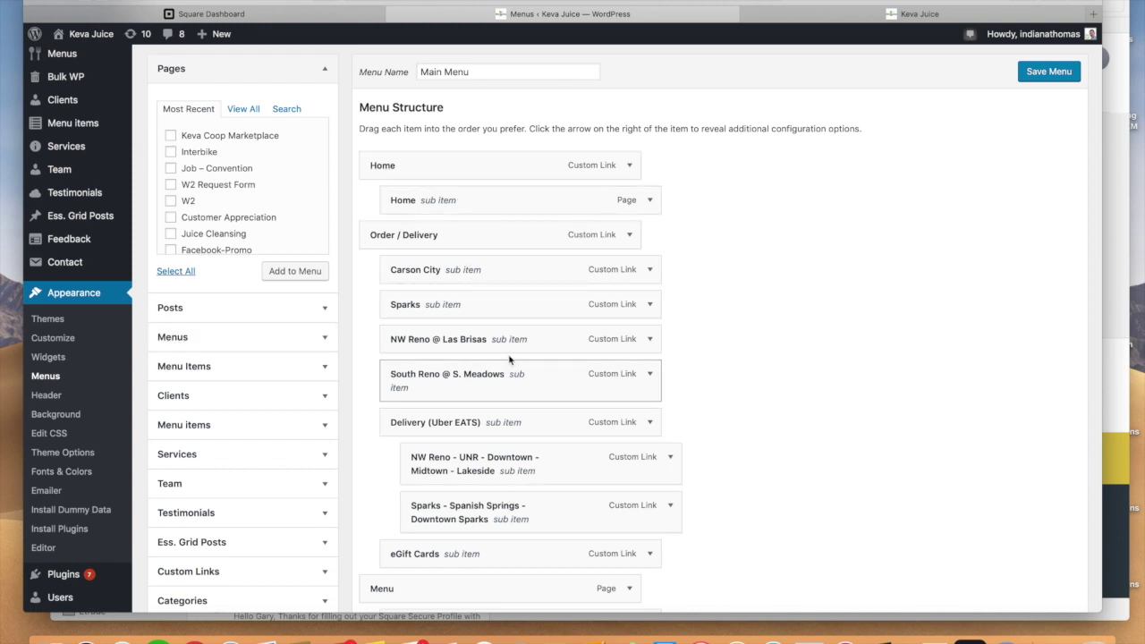
# Expand Carson City to select its link, then select the Store URL in Square Online Store Settings
pyautogui.click(650, 270)
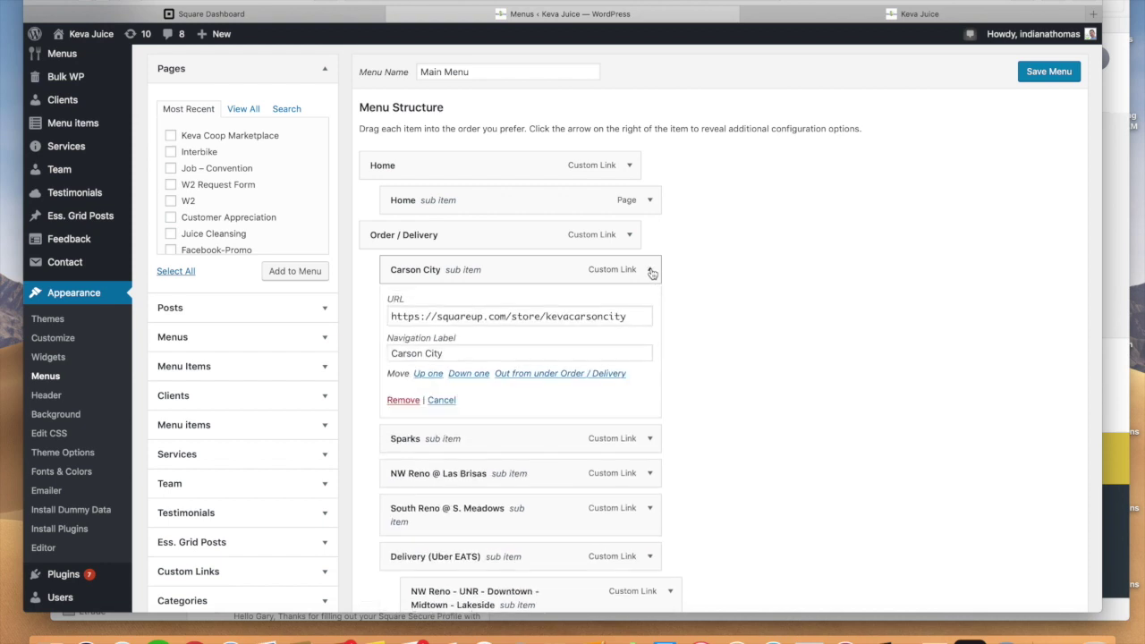
pyautogui.moveTo(635, 316); pyautogui.dragTo(485, 308)
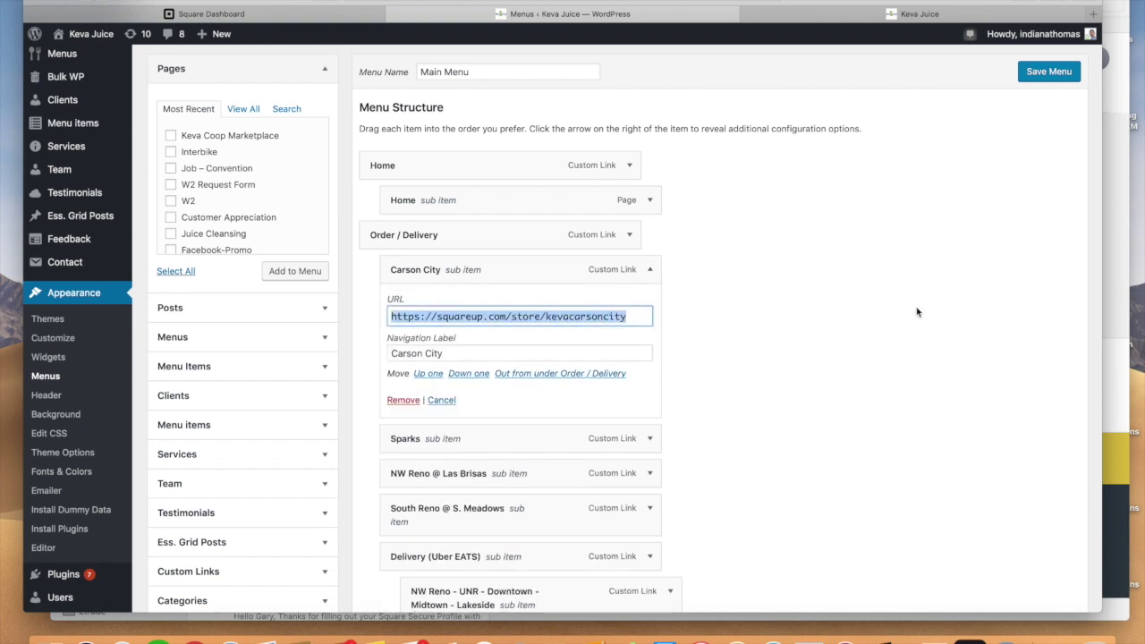
pyautogui.click(211, 13)
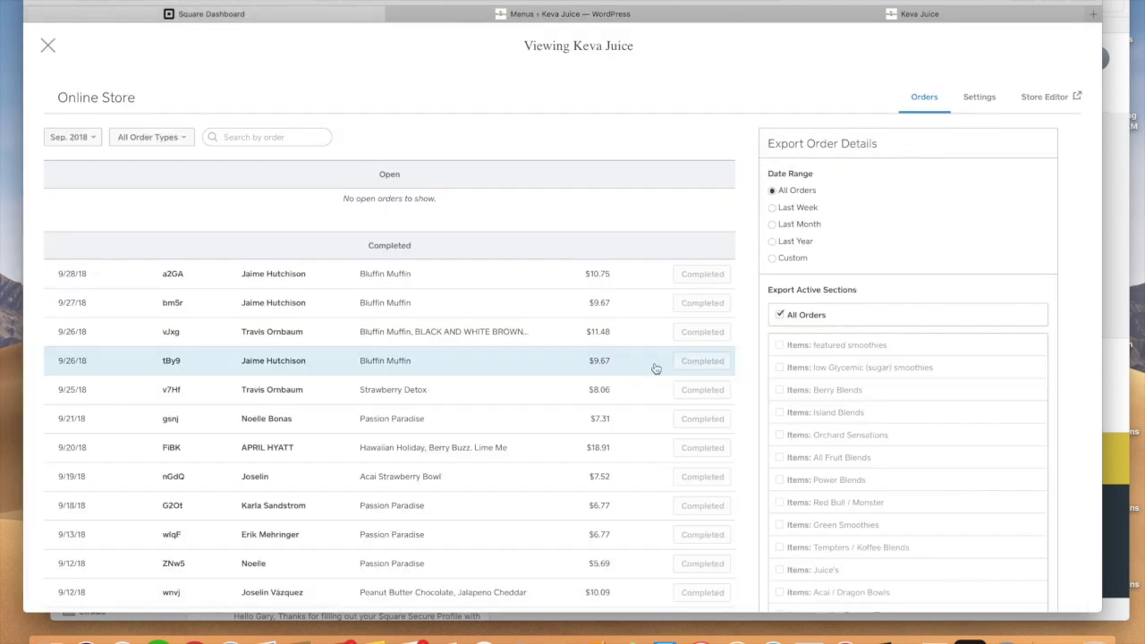
pyautogui.click(981, 98)
pyautogui.click(195, 180)
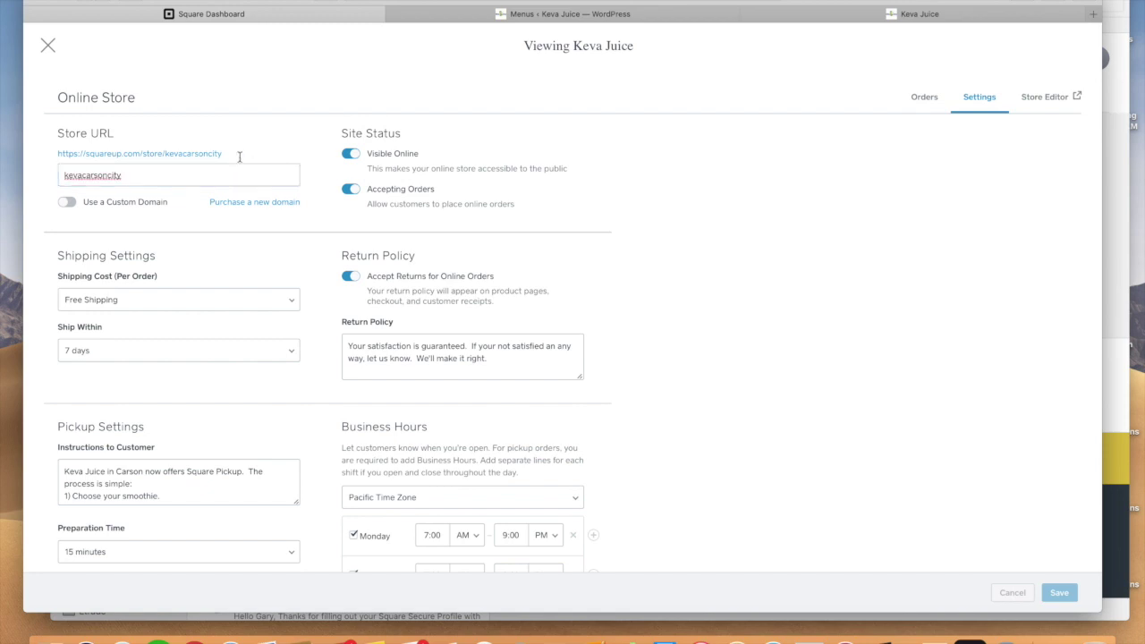
pyautogui.moveTo(239, 157); pyautogui.dragTo(69, 150)
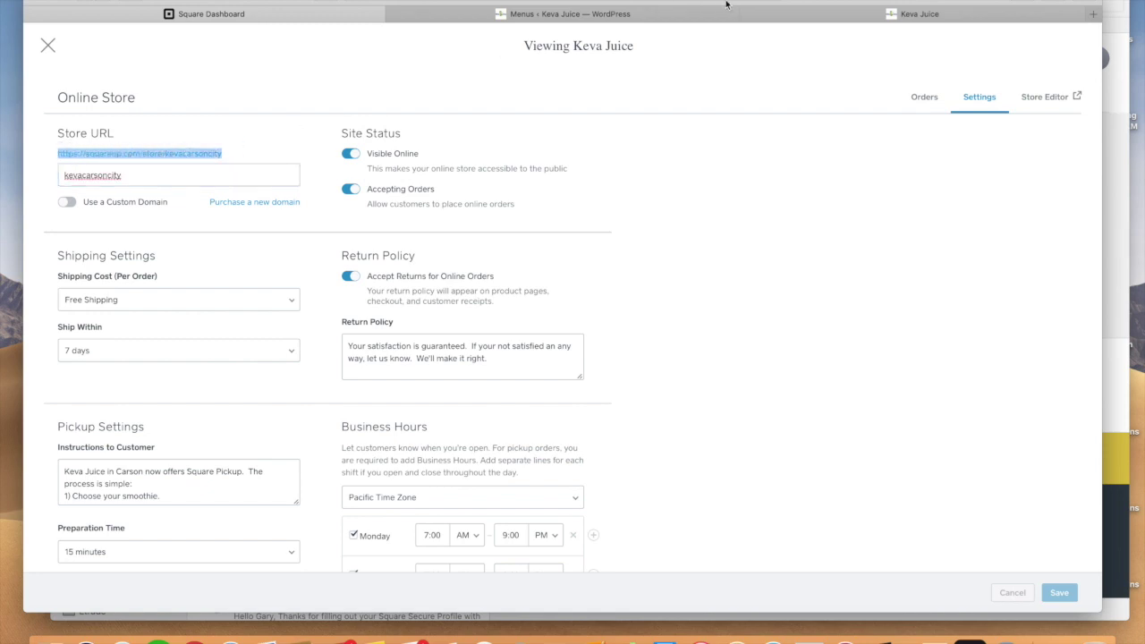
pyautogui.click(920, 14)
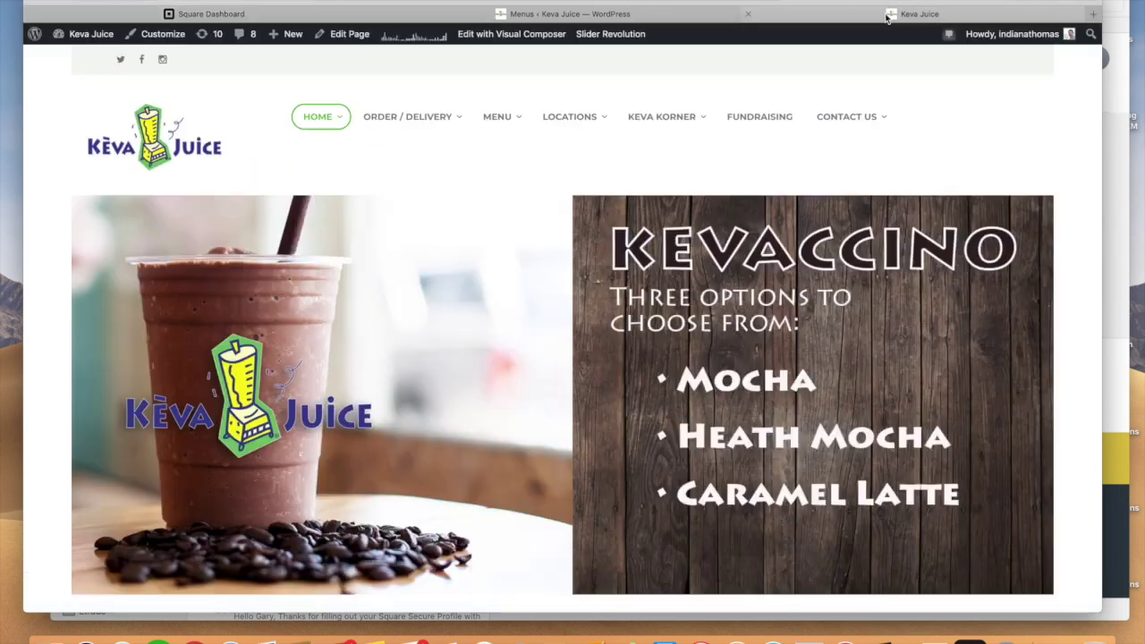
pyautogui.click(573, 14)
pyautogui.click(577, 337)
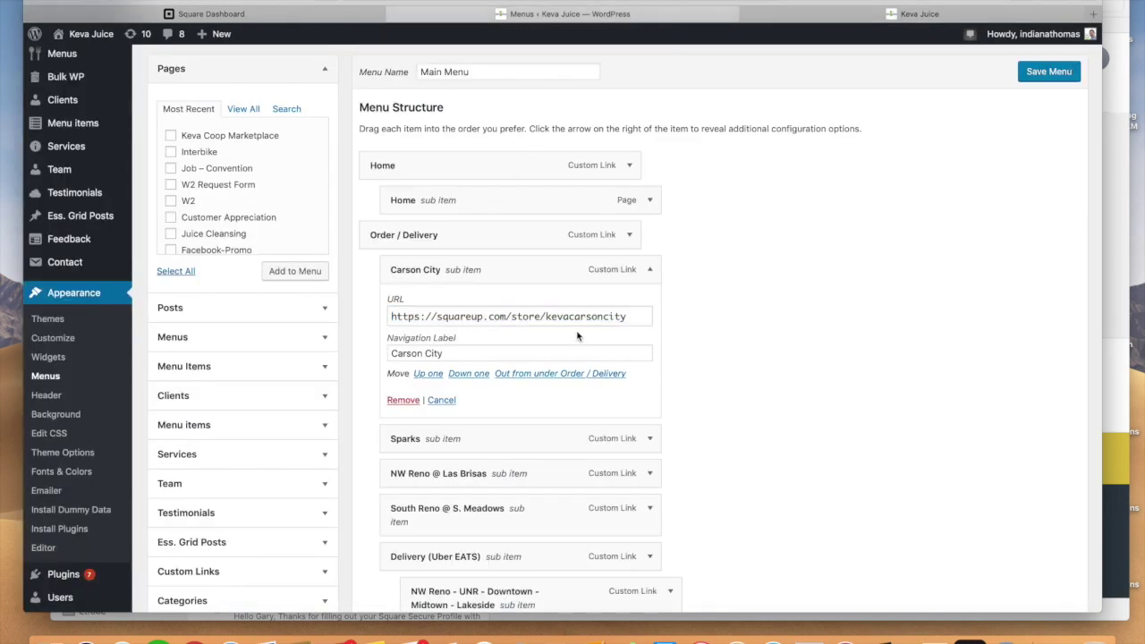
pyautogui.moveTo(630, 316); pyautogui.dragTo(284, 309)
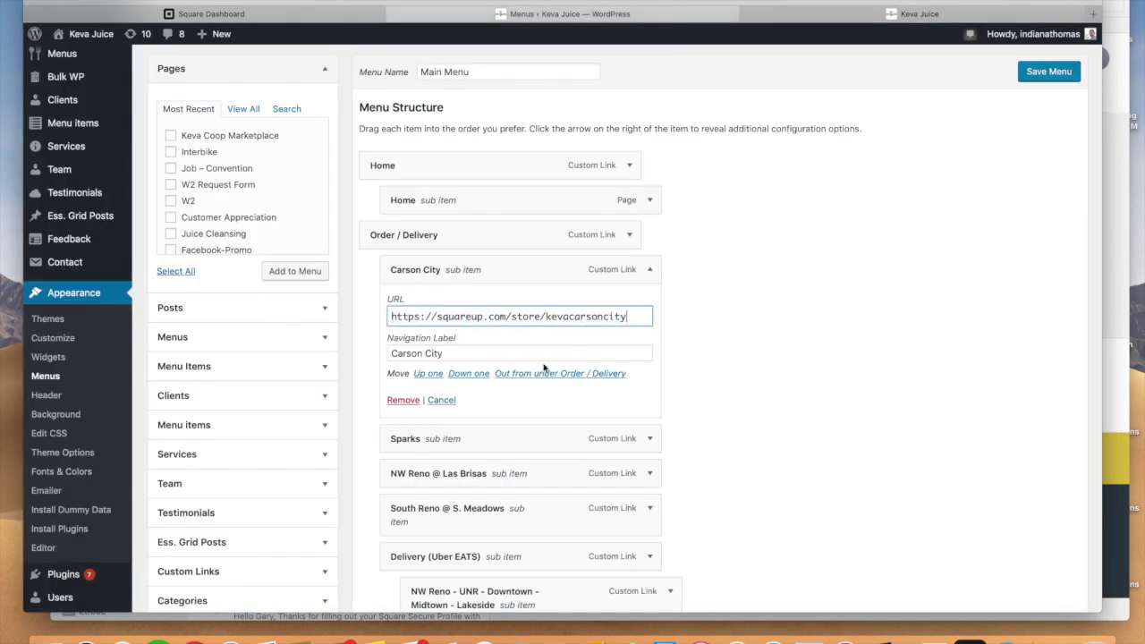
pyautogui.click(872, 342)
pyautogui.scroll(-2, 812, 359)
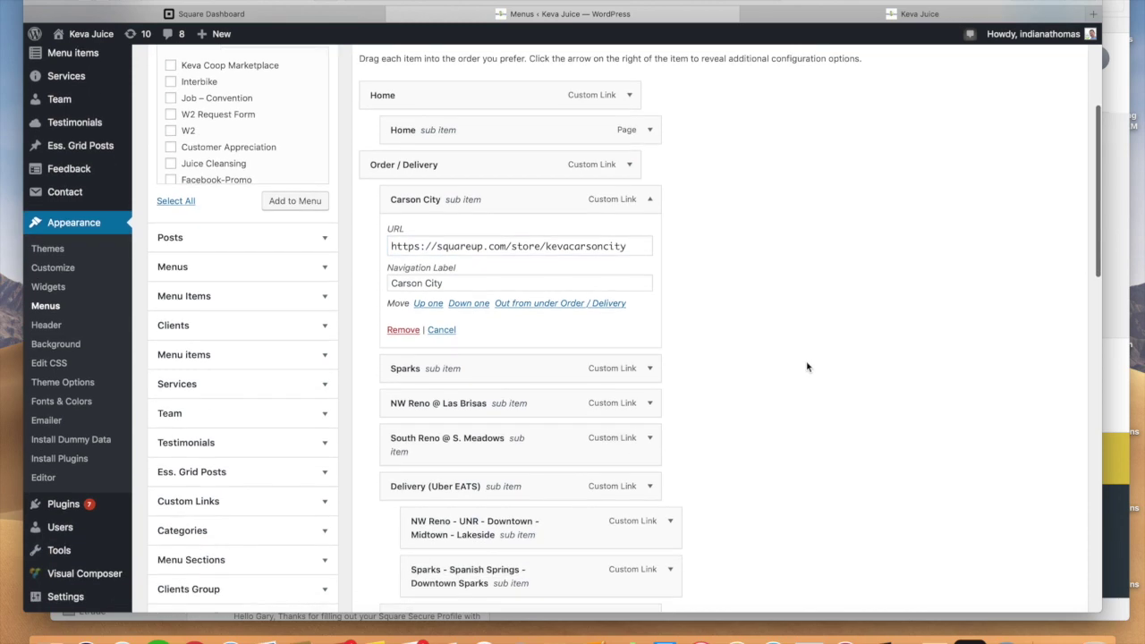
pyautogui.scroll(5, 807, 366)
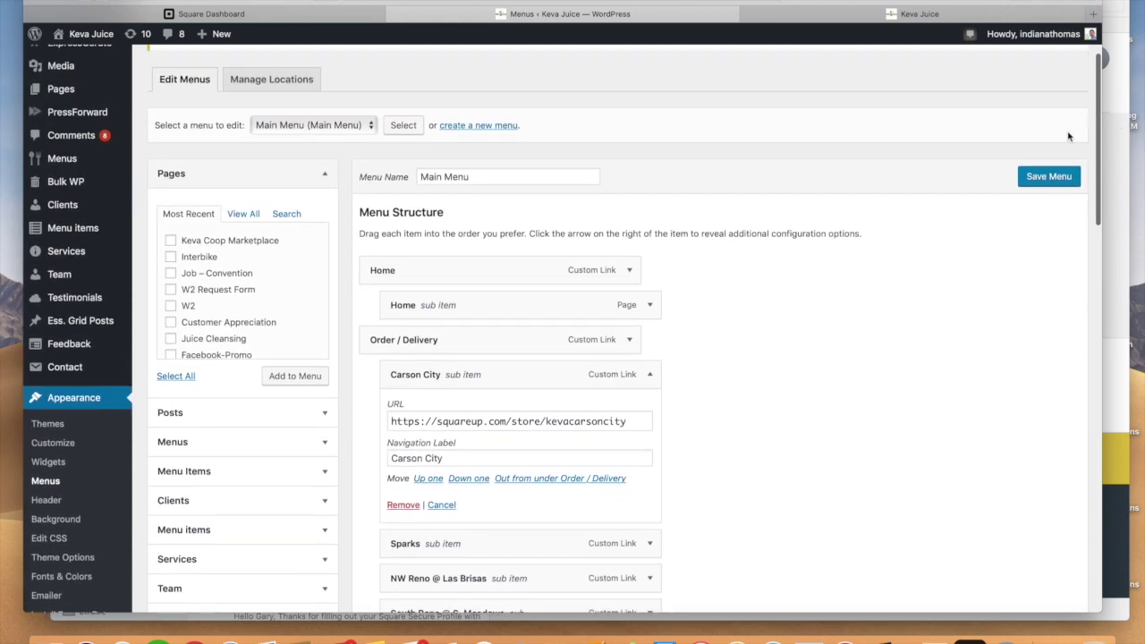
pyautogui.scroll(-2, 781, 418)
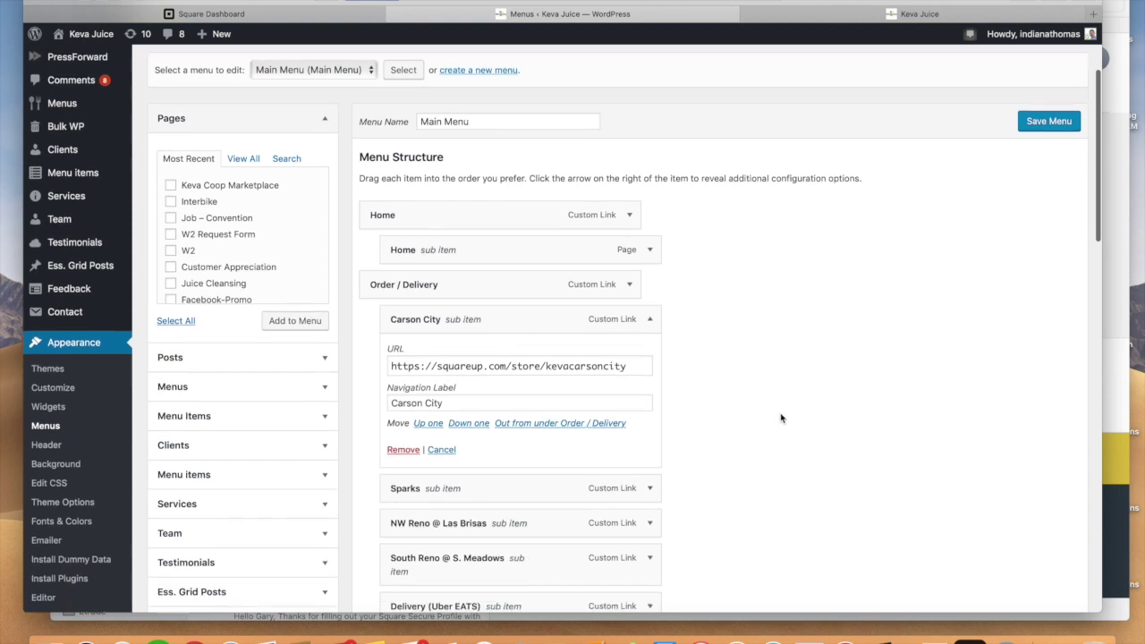
pyautogui.scroll(-8, 781, 418)
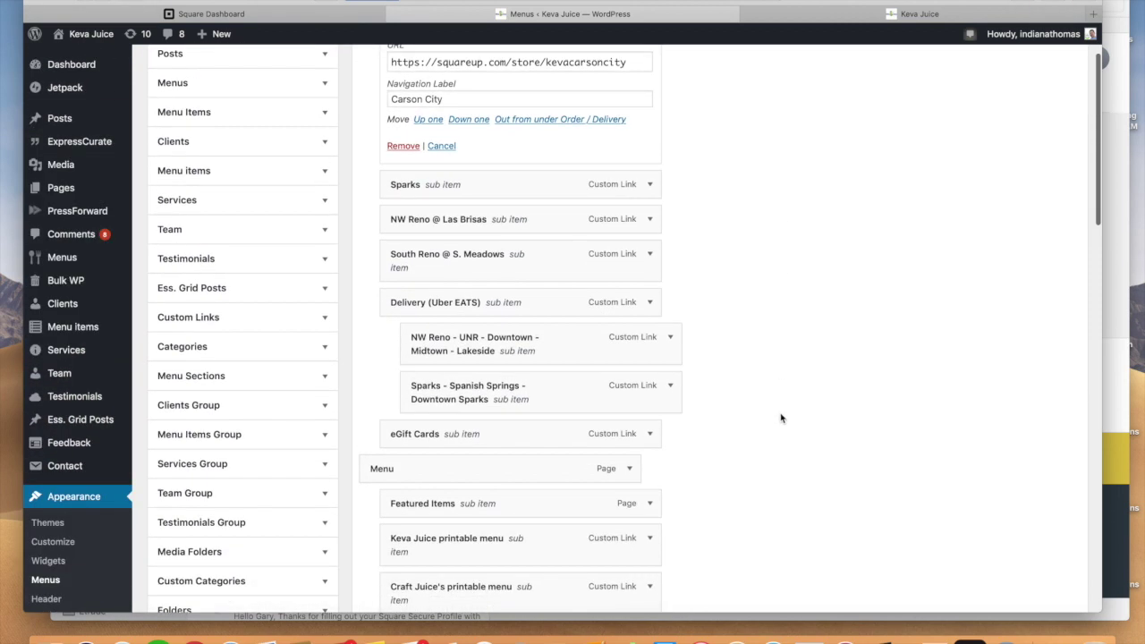